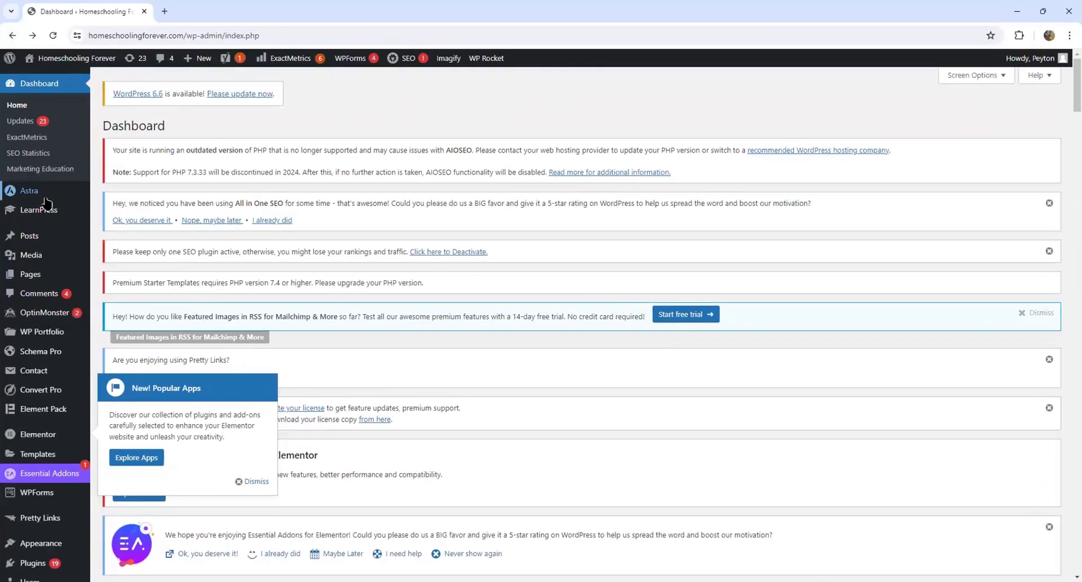
Create a new post and open it for editing with Elementor.
mouse_move(35, 240)
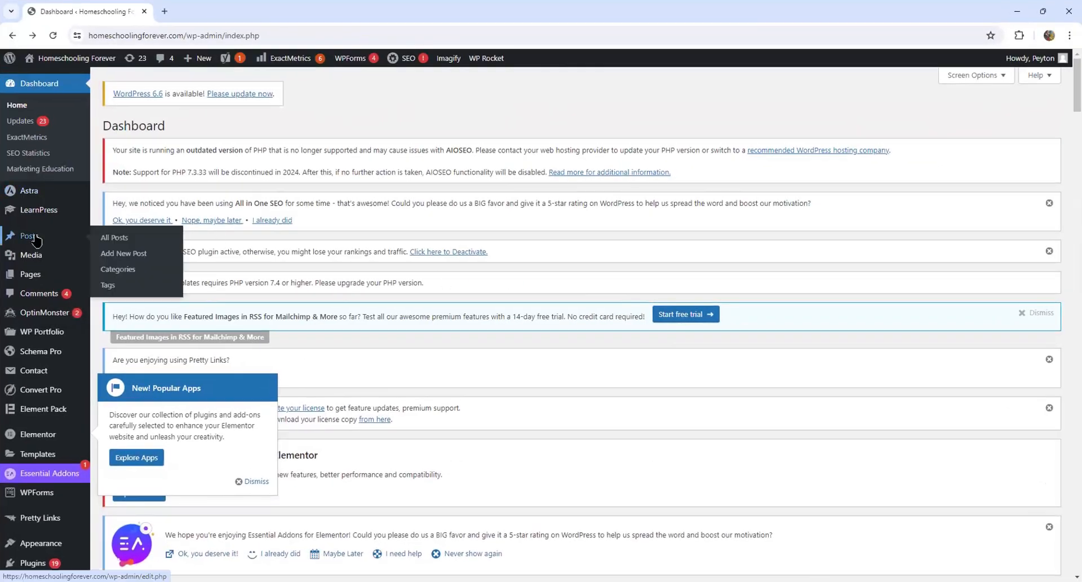
left_click(120, 258)
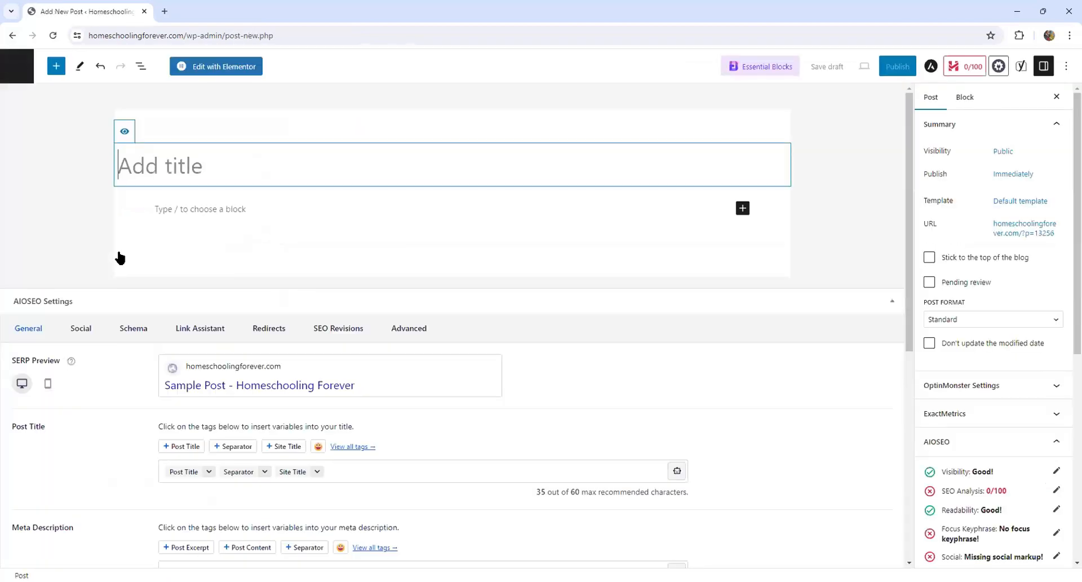
left_click(205, 67)
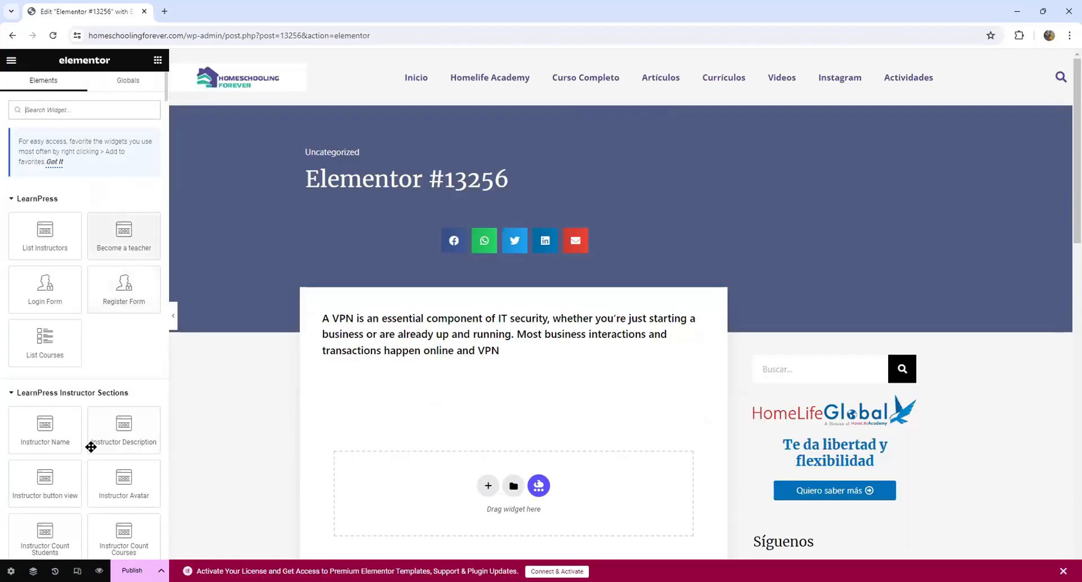
Add a heading in the empty content area reading "Cómo Decidir el Mejor Plan de Estudio para Tu Hijo en Homelife Academy".
scroll(89, 447, "down", 5)
scroll(85, 479, "down", 2)
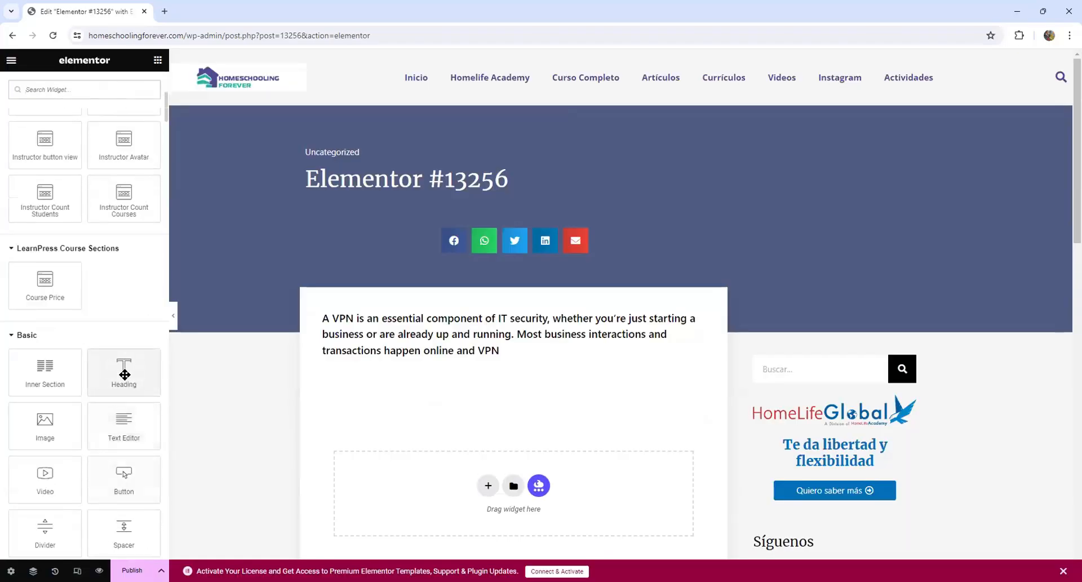
left_click_drag(120, 367, 466, 489)
triple_click(107, 175)
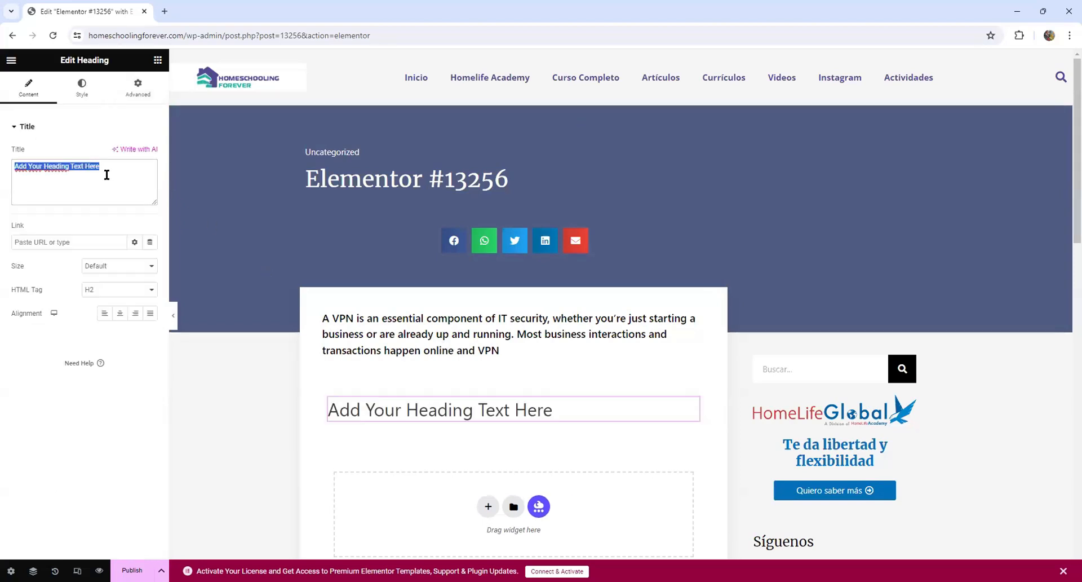
type("Cómo Decidir el Mejor Plan de Estudio para Tu Hijo en Homelife Academy")
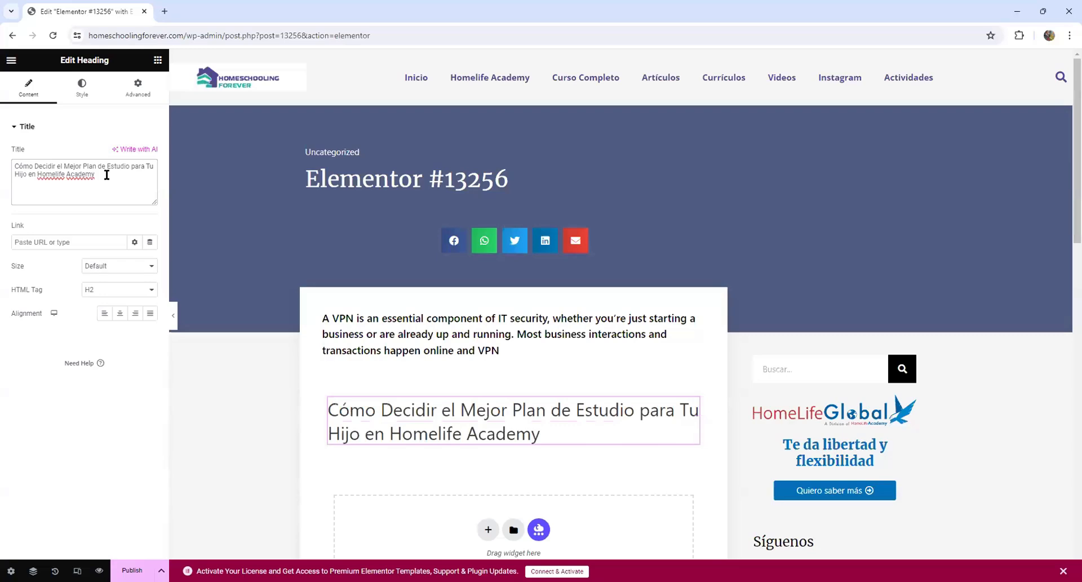
left_click(193, 281)
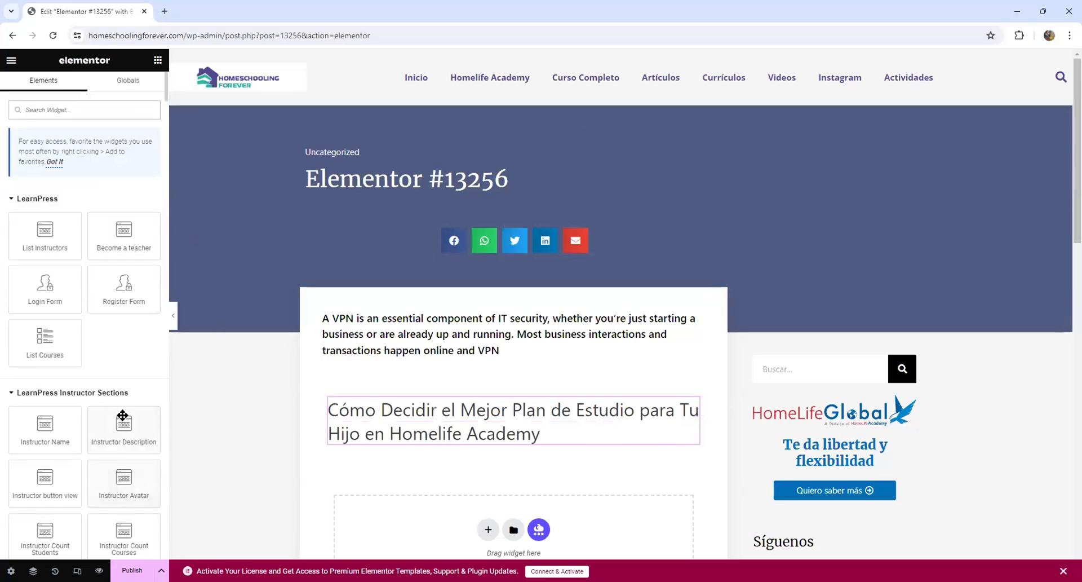
Add a text block below the heading with the intro paragraph starting "Seleccionar el mejor plan de estudio para tu hijo".
scroll(122, 415, "down", 5)
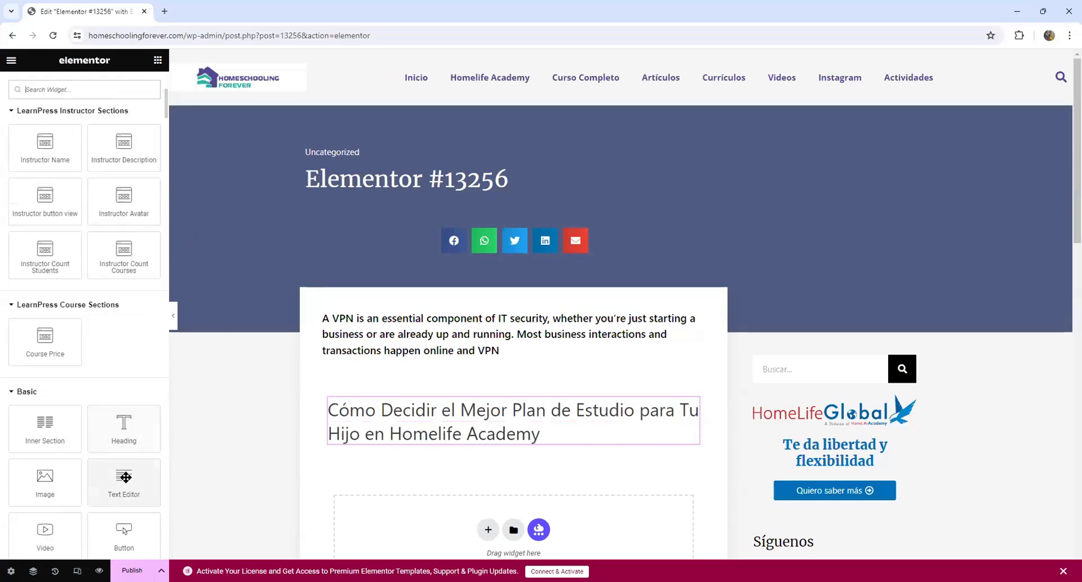
left_click_drag(139, 474, 465, 440)
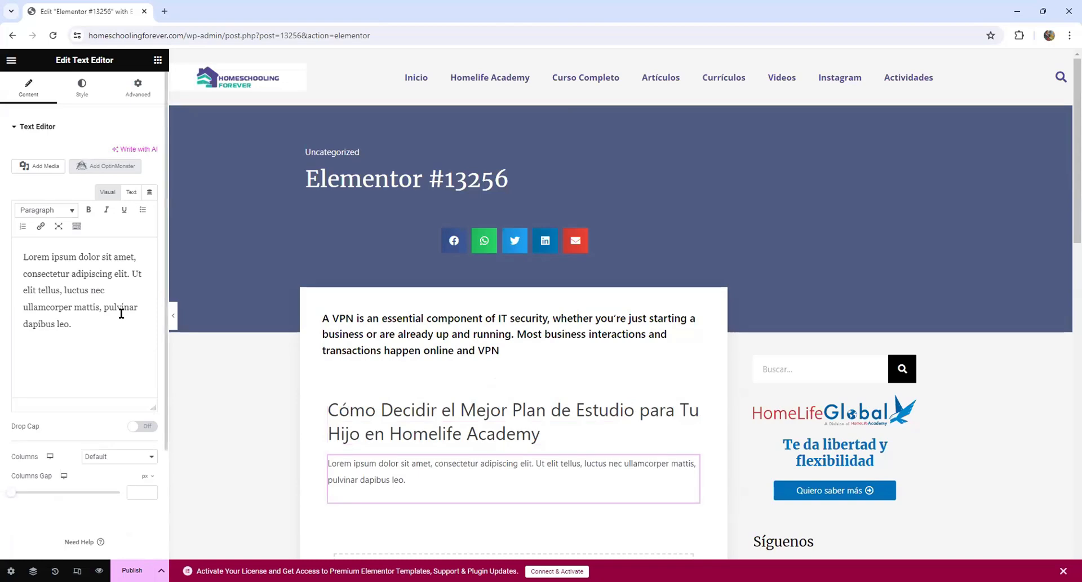
left_click_drag(88, 343, 14, 256)
type("Seleccionar el mejor plan de estudio para tu hijo puede ser un proceso desafiante, especialmente si estás considerando la opción del homeschooling. Aquí te presento algunas consideraciones clave para ayudarte a tomar una decisión informada.")
left_click(254, 422)
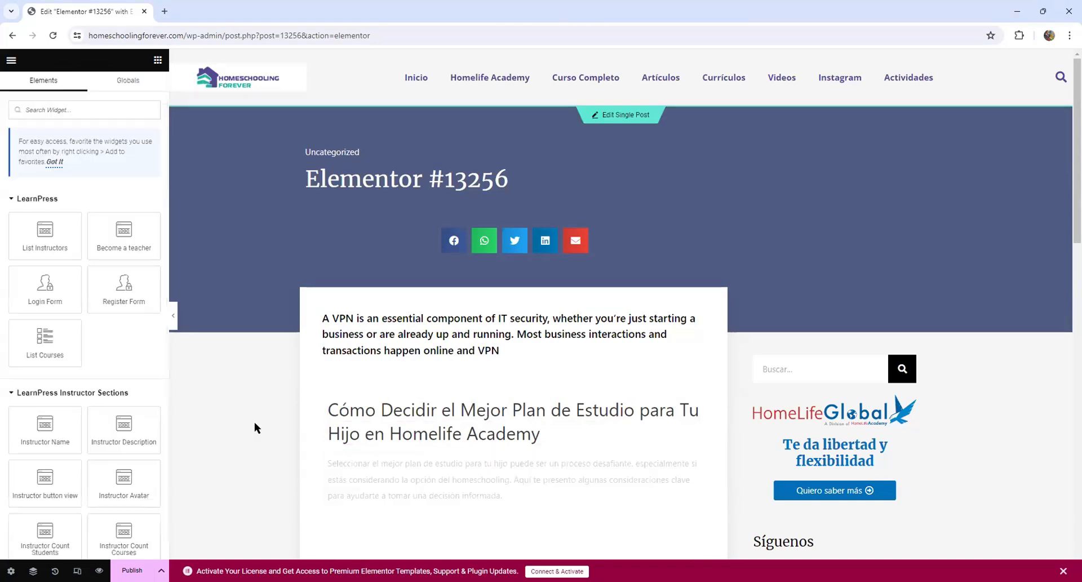
Add a "Certificación de Estudios" heading below the intro, with a paragraph starting "Una de las preguntas más frecuentes sobre el homeschooling".
scroll(252, 428, "down", 3)
scroll(137, 463, "down", 3)
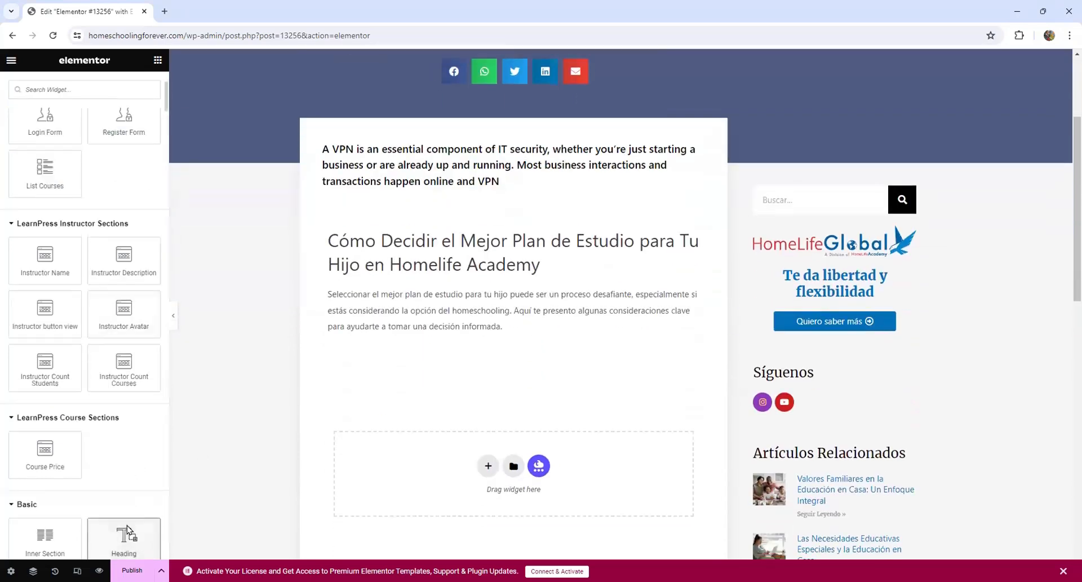
left_click_drag(129, 533, 417, 362)
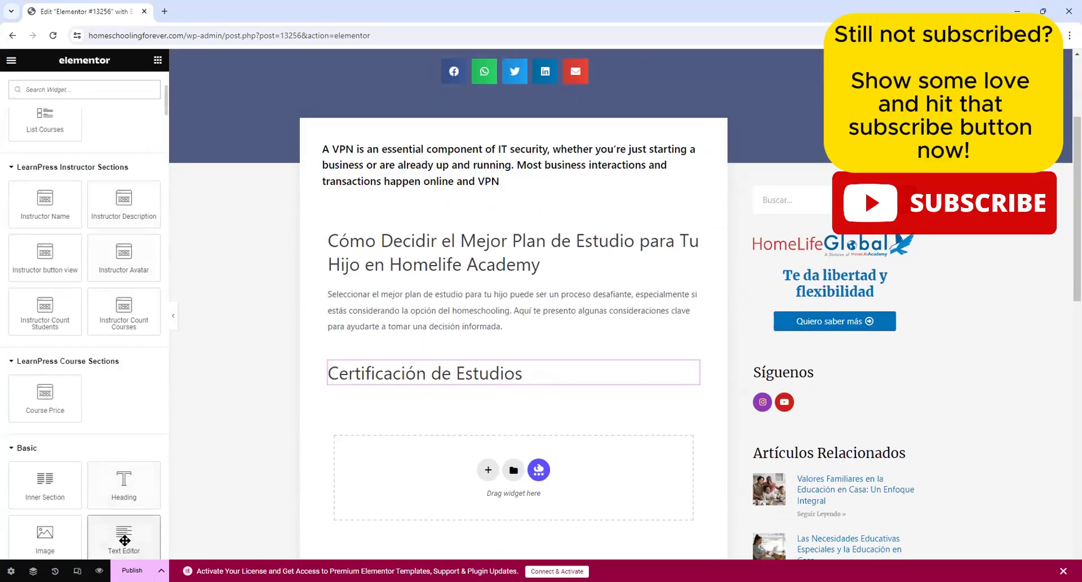
left_click_drag(124, 540, 389, 394)
left_click_drag(72, 325, 9, 242)
type("Una de las preguntas más frecuentes sobre el homeschooling es quién certifica los estudios del estudiante. En el caso de Homelife Academy, esta institución actúa como una escuela paraguas en los Estados Unidos, certificando los estudios de las familias que educan en casa. Al finalizar el periodo escolar, cada familia puede solicitar una transcripción apostillada, un método de legalización de documentos reconocido internacionalmente.")
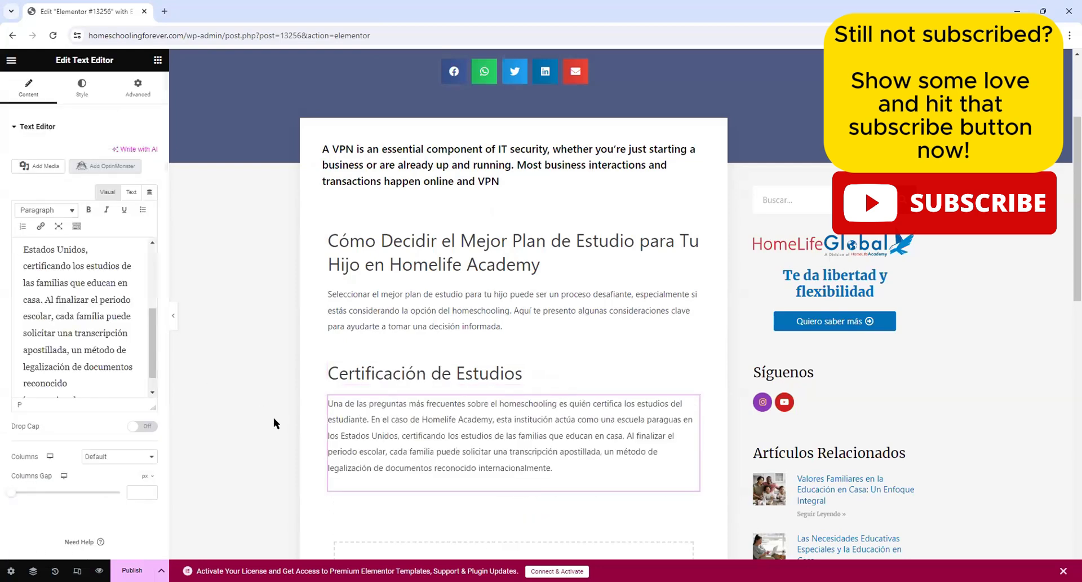
Add a heading reading "Edad de Inicio" below the certification paragraph.
scroll(273, 420, "down", 3)
left_click(158, 60)
scroll(143, 377, "down", 4)
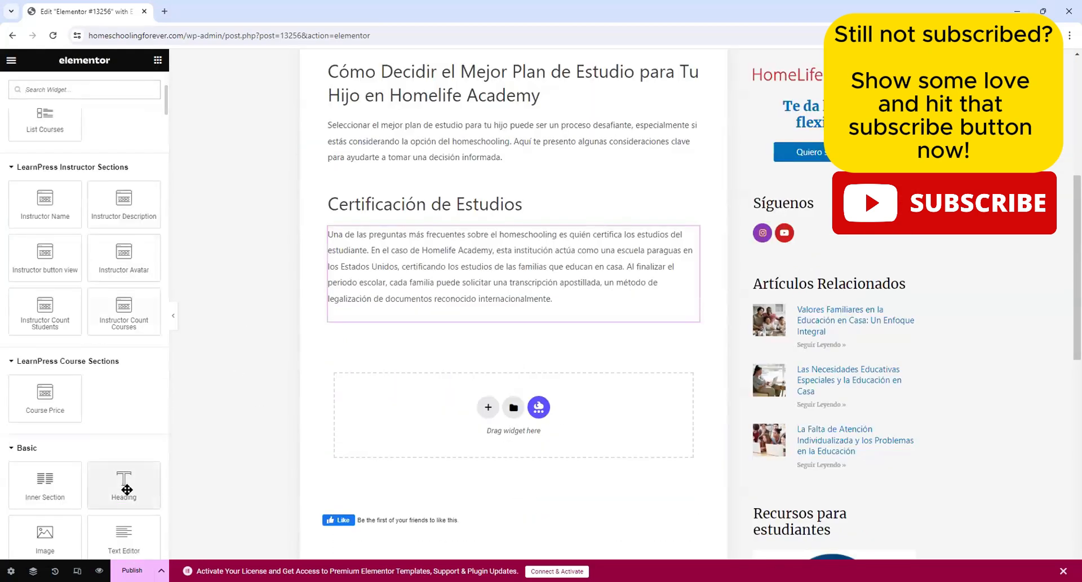
left_click_drag(125, 486, 407, 329)
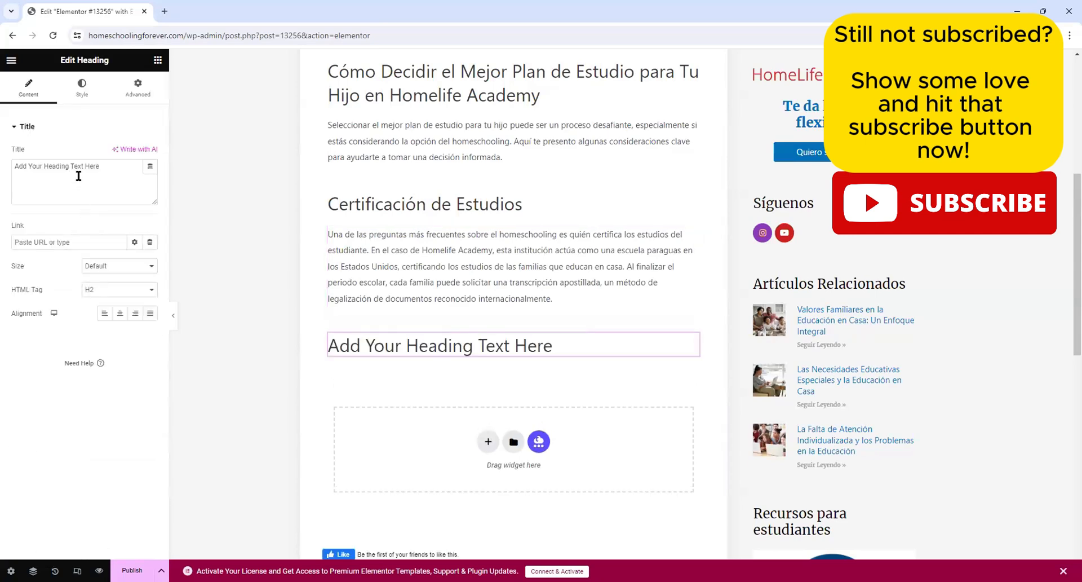
triple_click(83, 166)
type("Edad de Inicio")
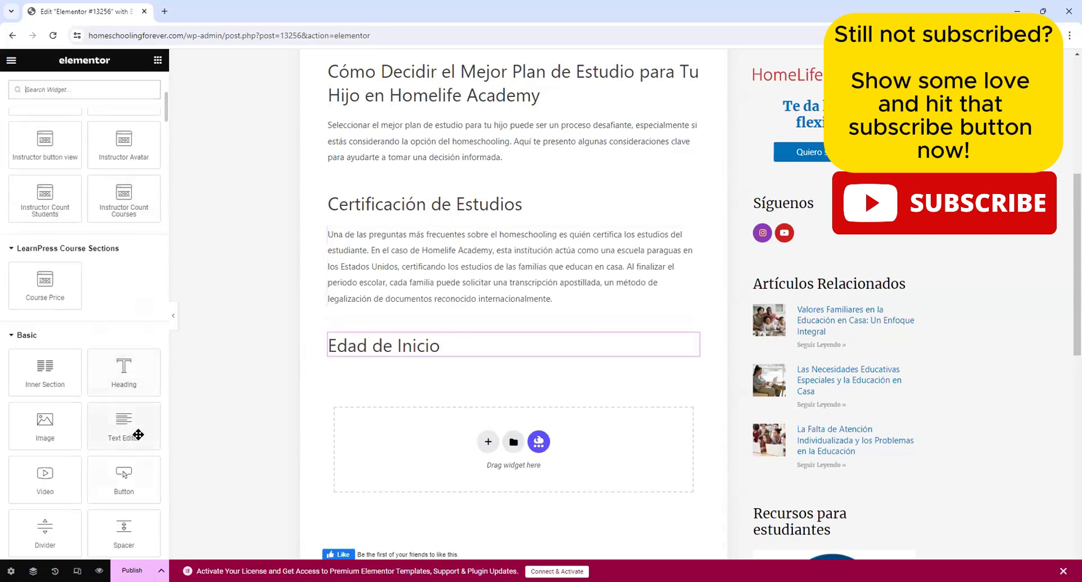
Add a text block below "Edad de Inicio" with the paragraph starting "Otra pregunta común es a partir de qué edad un niño".
left_click_drag(138, 434, 394, 354)
triple_click(150, 371)
type("Otra pregunta común es a partir de qué edad un niño puede comenzar con el homeschooling. Generalmente, los niños pueden ser inscritos en Homelife Academy a partir de los 4 años.")
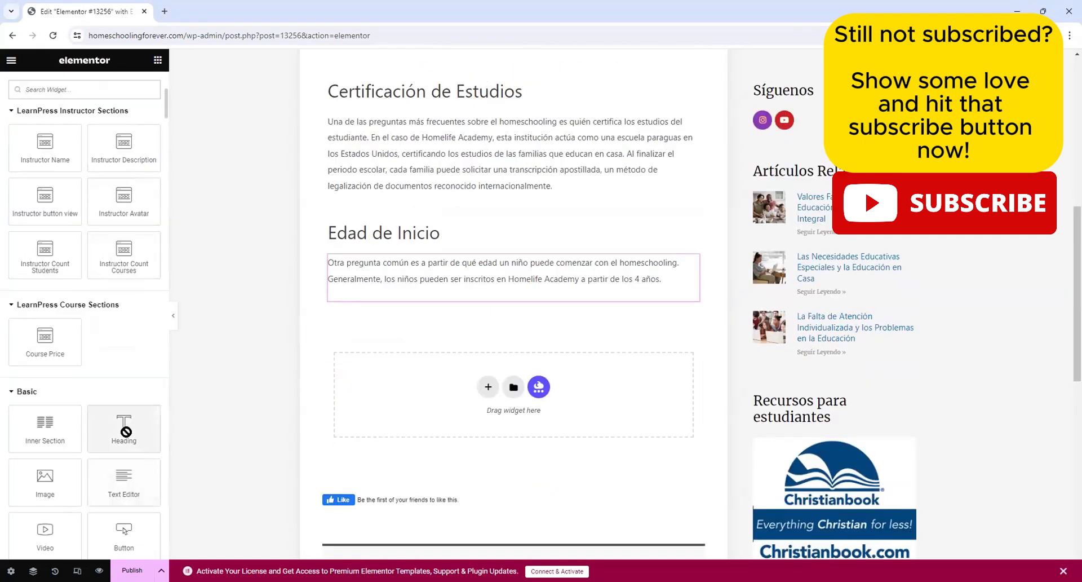
Add a heading reading "Idioma del Plan de Estudios" below the starting-age paragraph.
left_click_drag(126, 433, 382, 310)
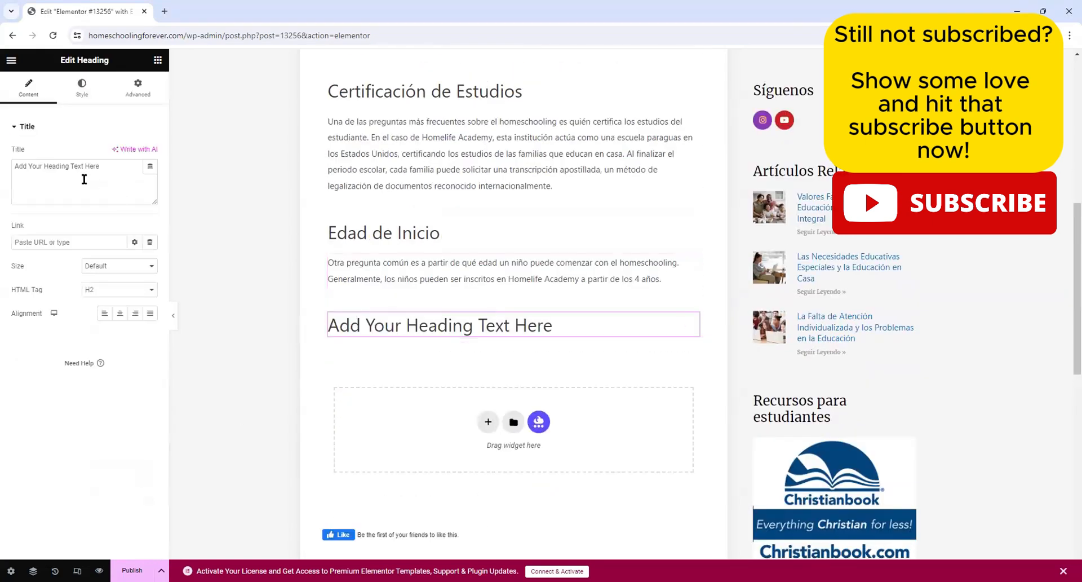
triple_click(77, 168)
type("Idioma del Plan de Estudios")
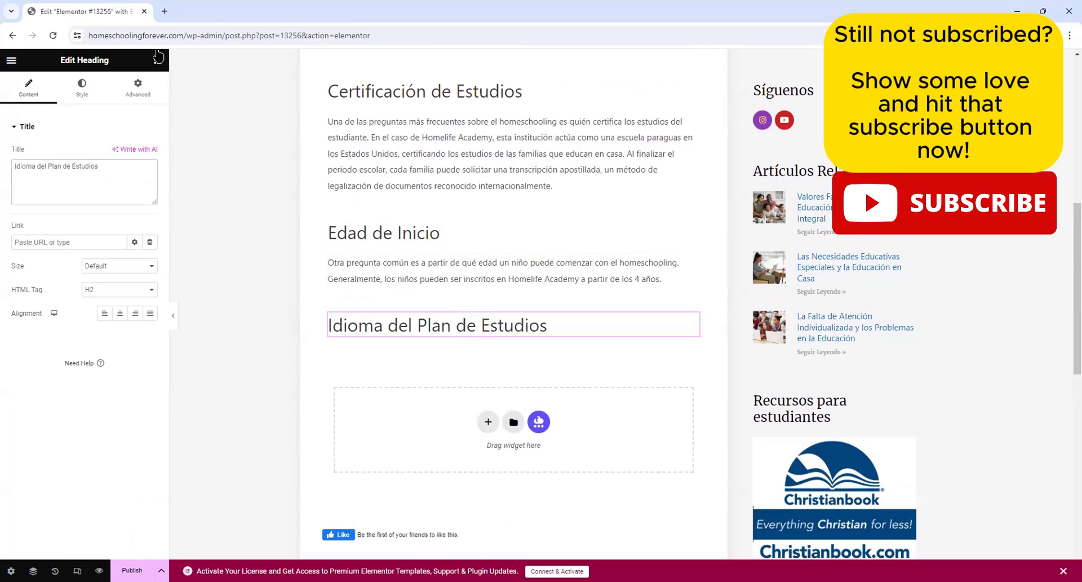
Add a text block below "Idioma del Plan de Estudios" and replace its placeholder with the copied text starting "El idioma del plan de estudios".
left_click(158, 59)
scroll(121, 406, "down", 1)
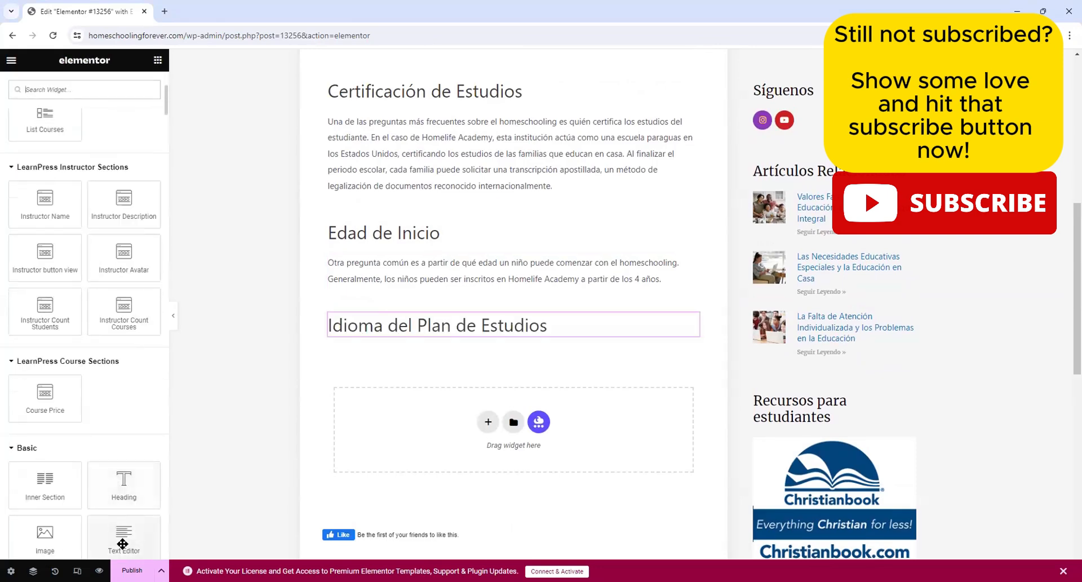
left_click_drag(122, 543, 386, 356)
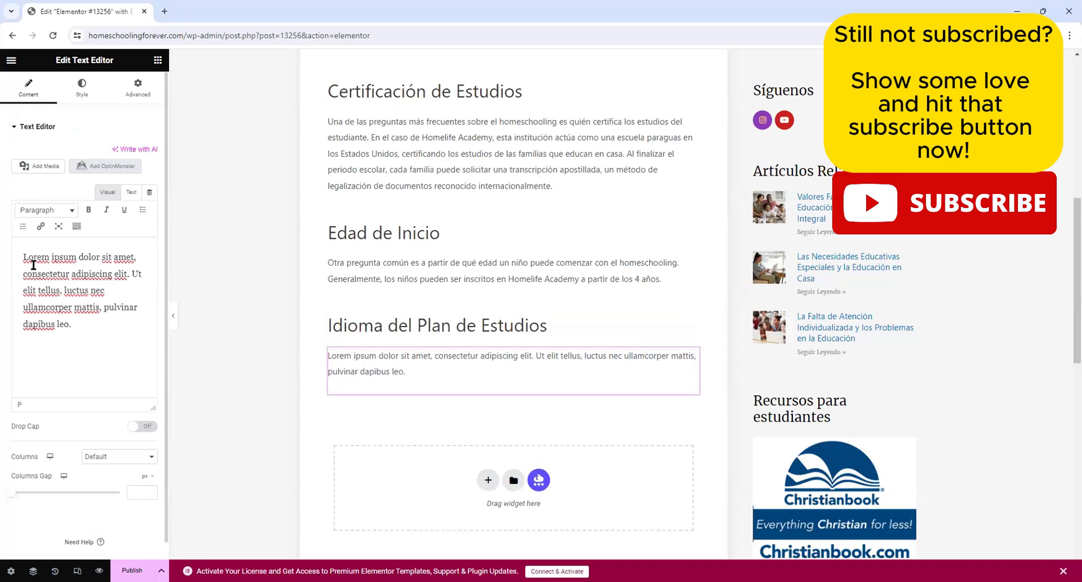
key("ctrl+a")
key("ctrl+v")
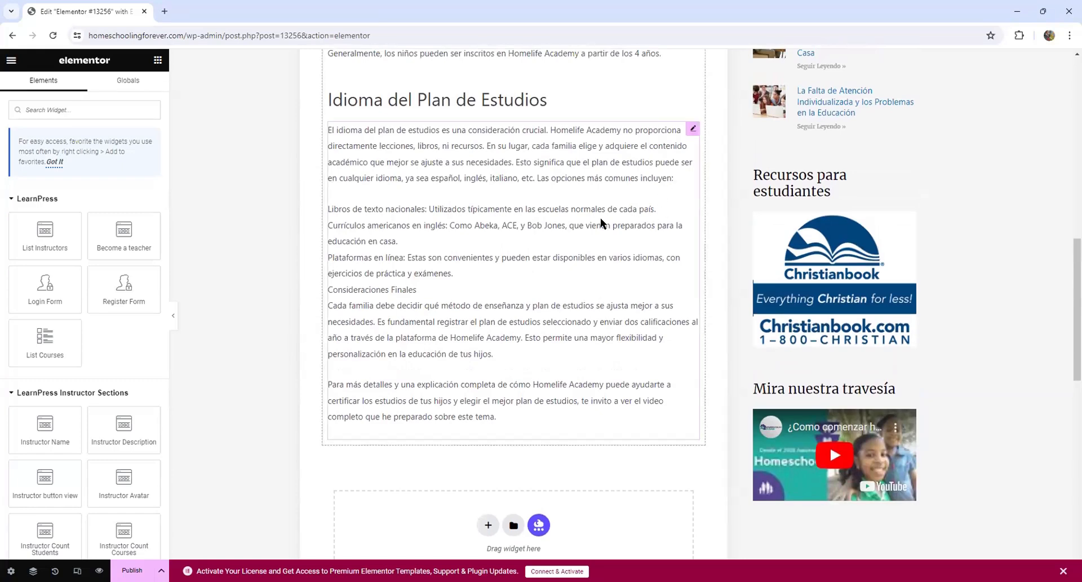
scroll(84, 258, "down", 10)
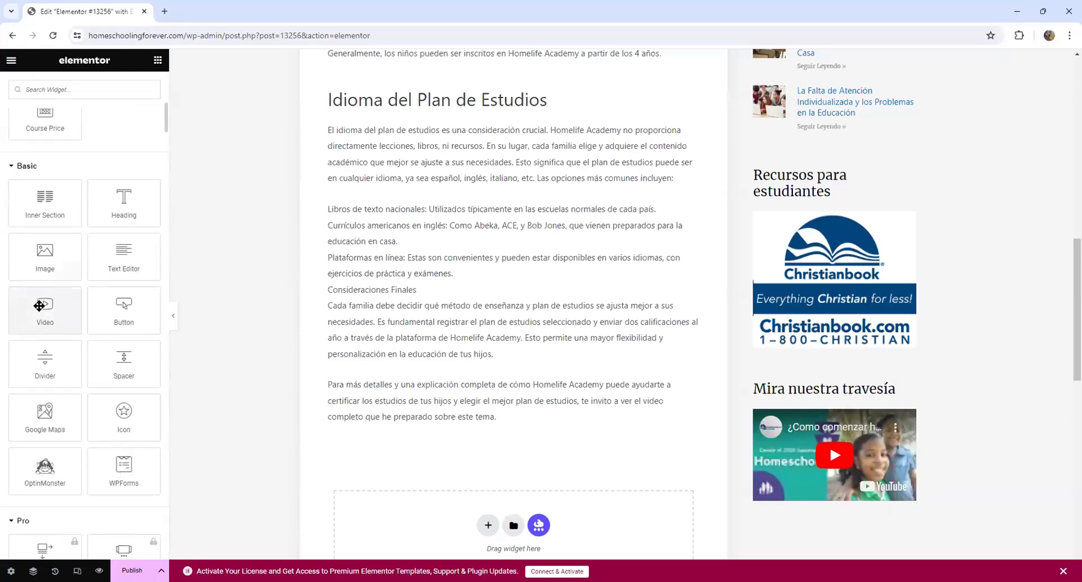
left_click_drag(46, 305, 423, 427)
double_click(62, 188)
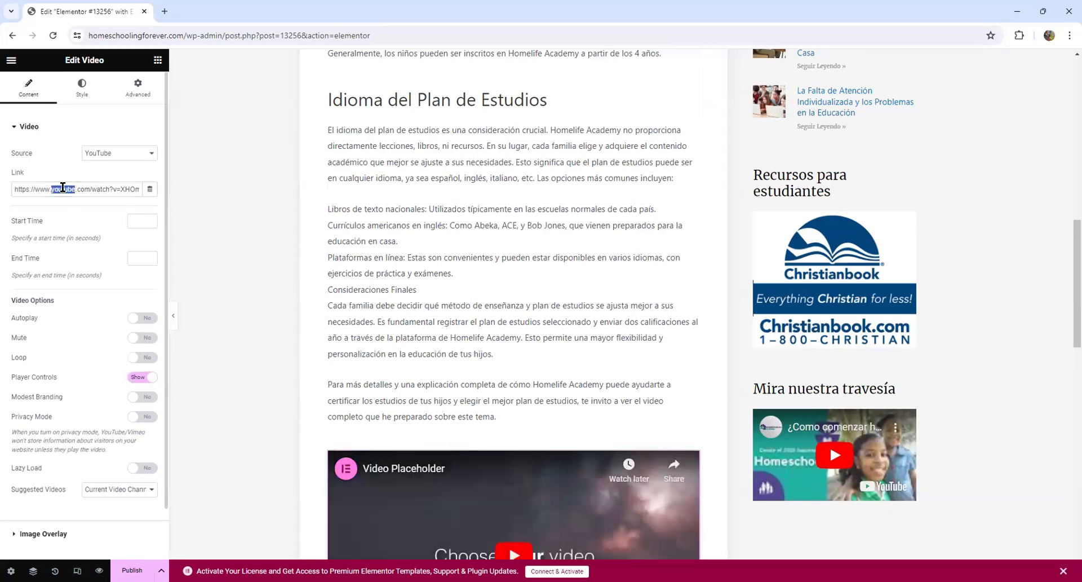
triple_click(63, 188)
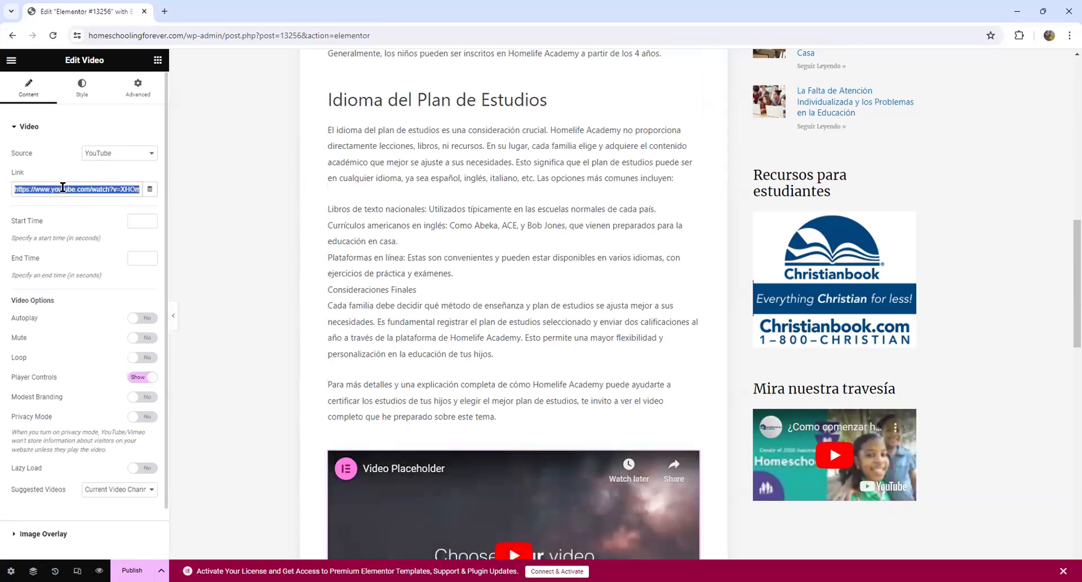
type("https://youtu.be/MWnSSMgr2ic?si=UVpb1QbhvuGxlPUd")
Add a text block below the video starting "Para más detalles sobre cómo inscribirse en Homelife Academy" and ending "pulse el botón de WhatsApp para contactarnos.".
scroll(449, 331, "down", 4)
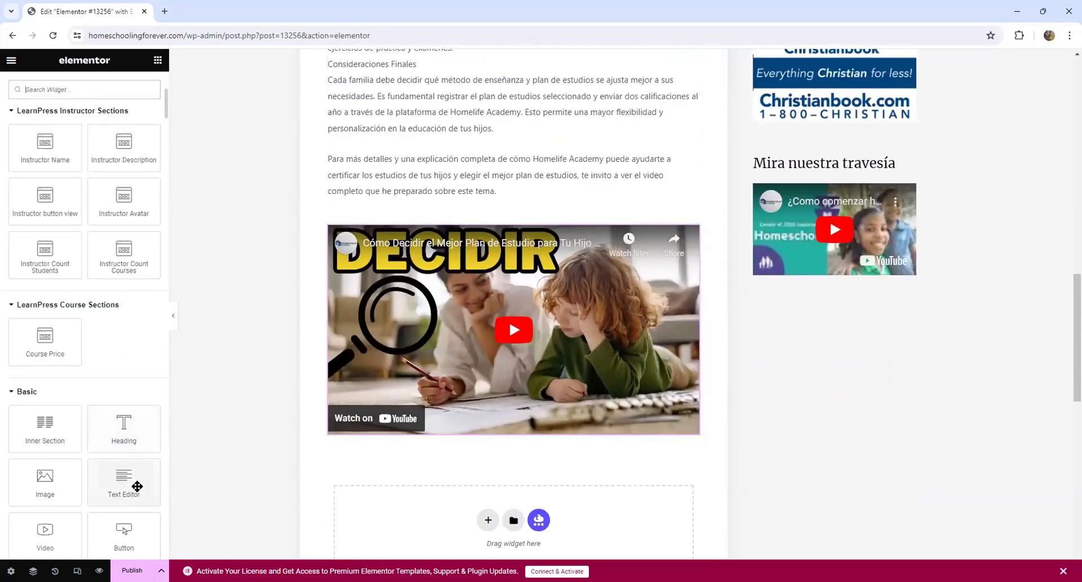
left_click_drag(137, 487, 459, 433)
left_click_drag(86, 326, 19, 255)
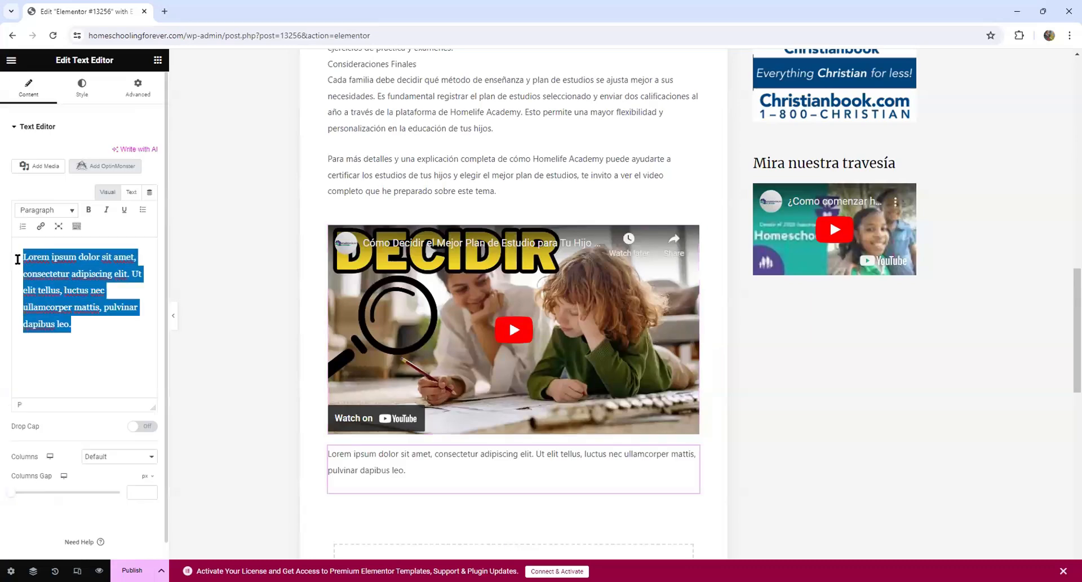
type("Para más detalles sobre cómo inscribirse en Homelife Academy y aprovechar sus beneficios, pulse el botón de WhatsApp para contactarnos.")
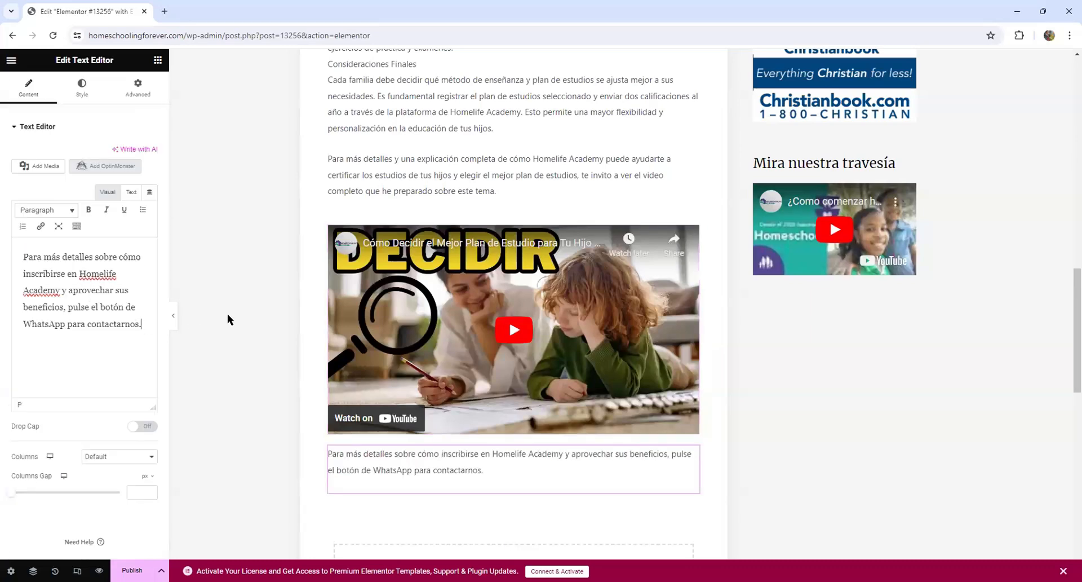
Add a button below the WhatsApp contact paragraph and set its text to "Contáctenos".
left_click(157, 61)
scroll(126, 327, "down", 8)
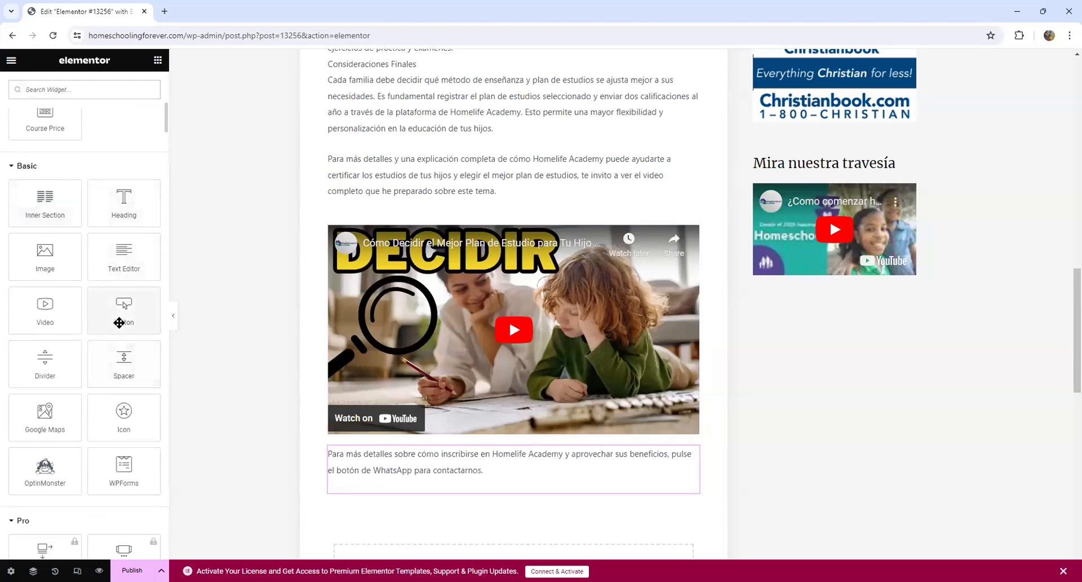
left_click_drag(140, 322, 404, 503)
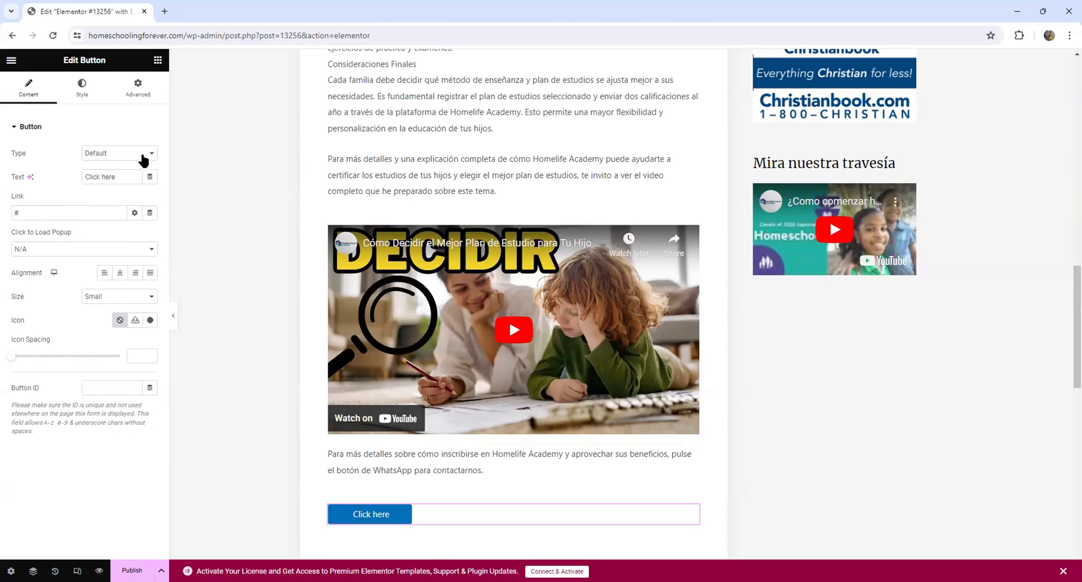
left_click(150, 157)
left_click(59, 178)
triple_click(121, 178)
type("Contá")
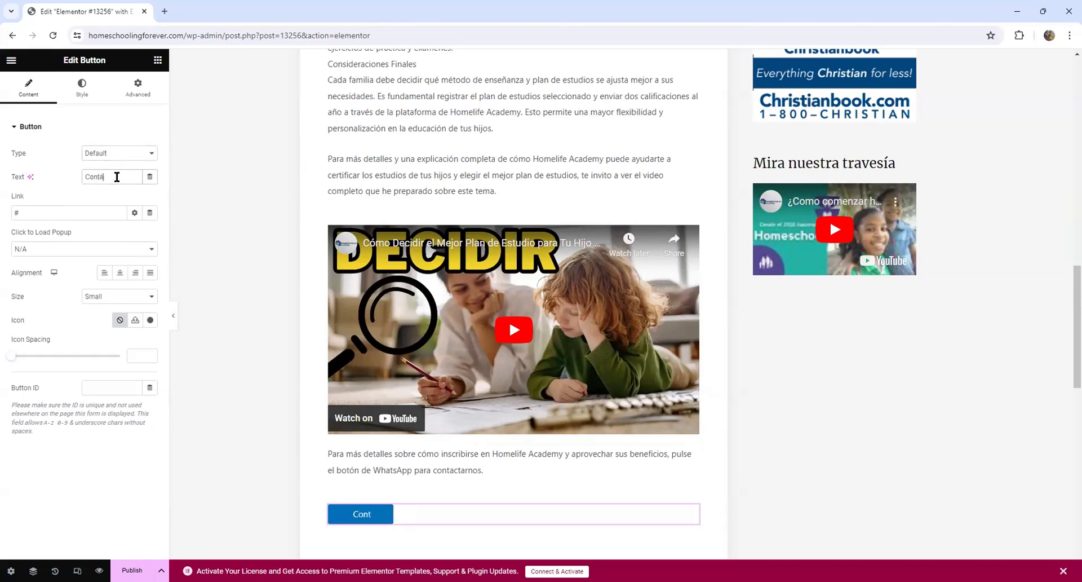
type("ctenos")
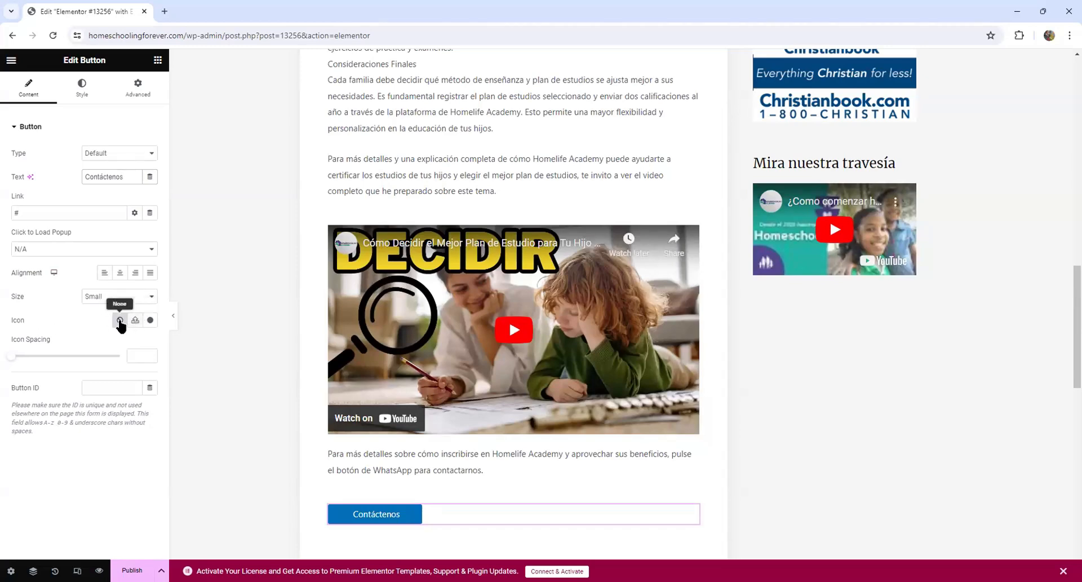
Search the icon library for "what" and add the plain WhatsApp icon to the "Contáctenos" button.
left_click(150, 320)
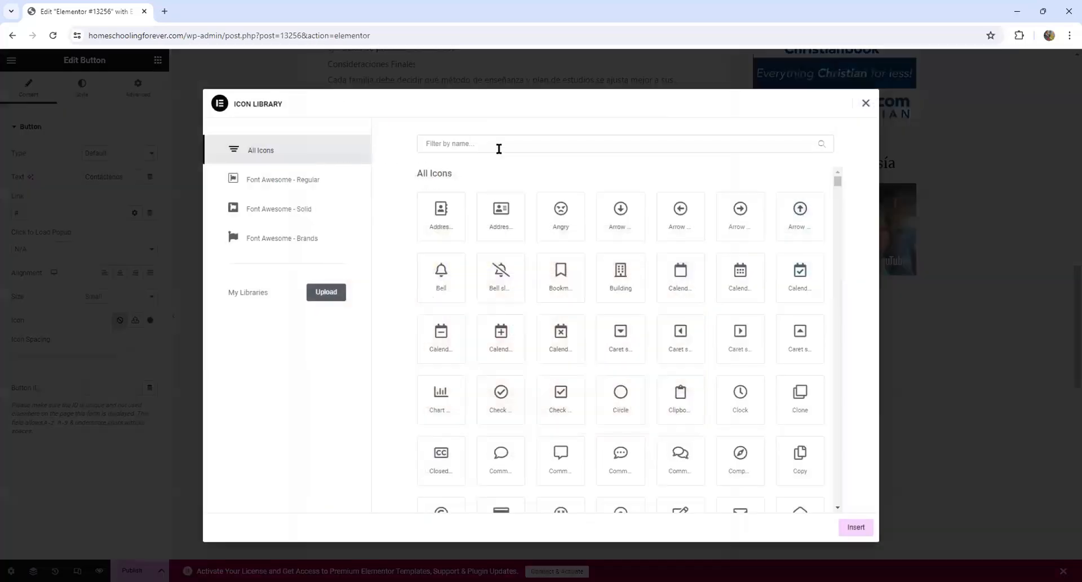
type("chat")
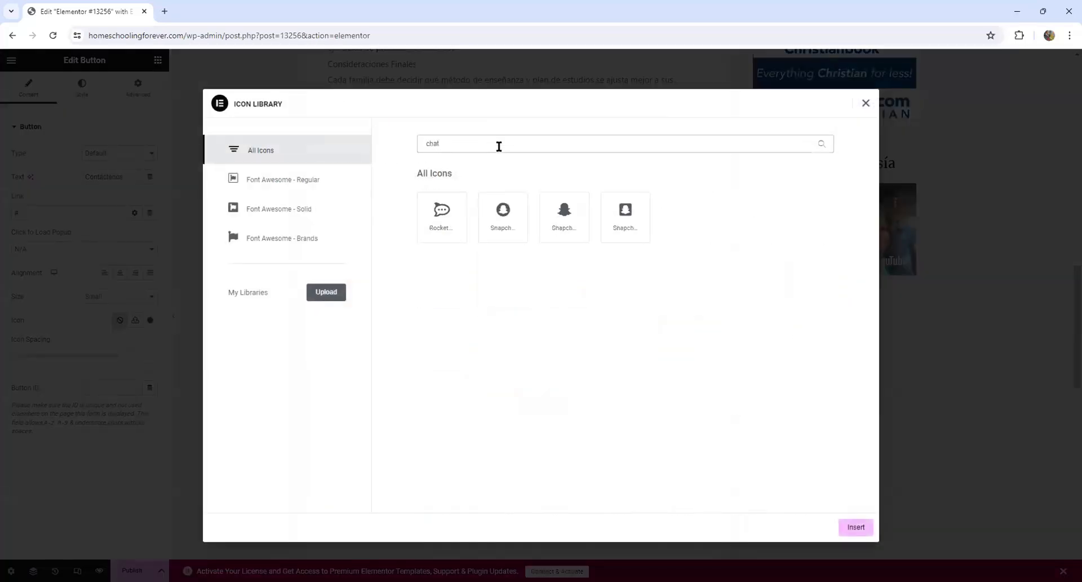
key("BackSpace")
key("BackSpace")
key("BackSpace")
key("BackSpace")
type("what")
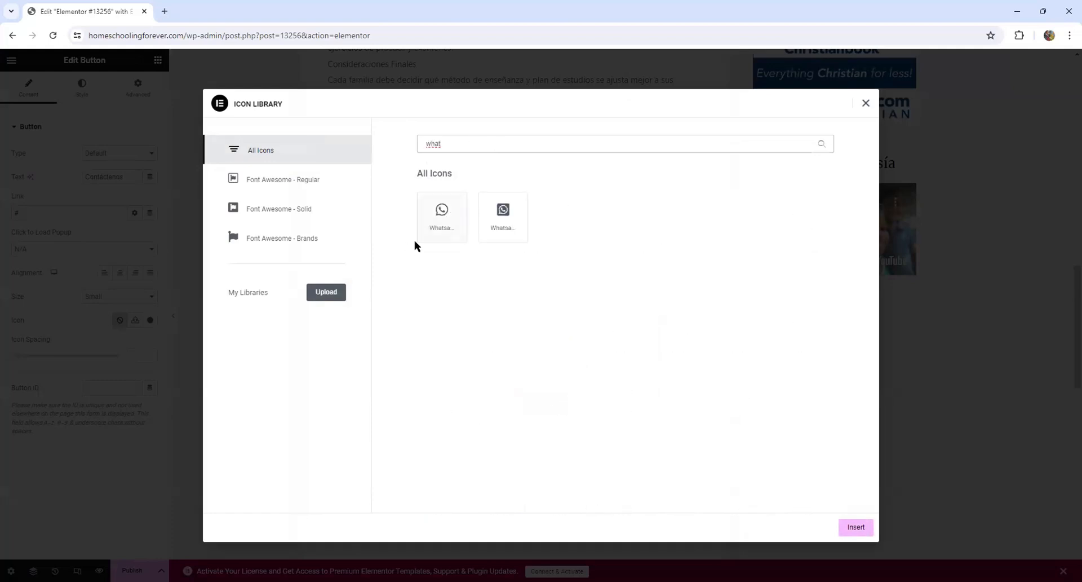
left_click(442, 211)
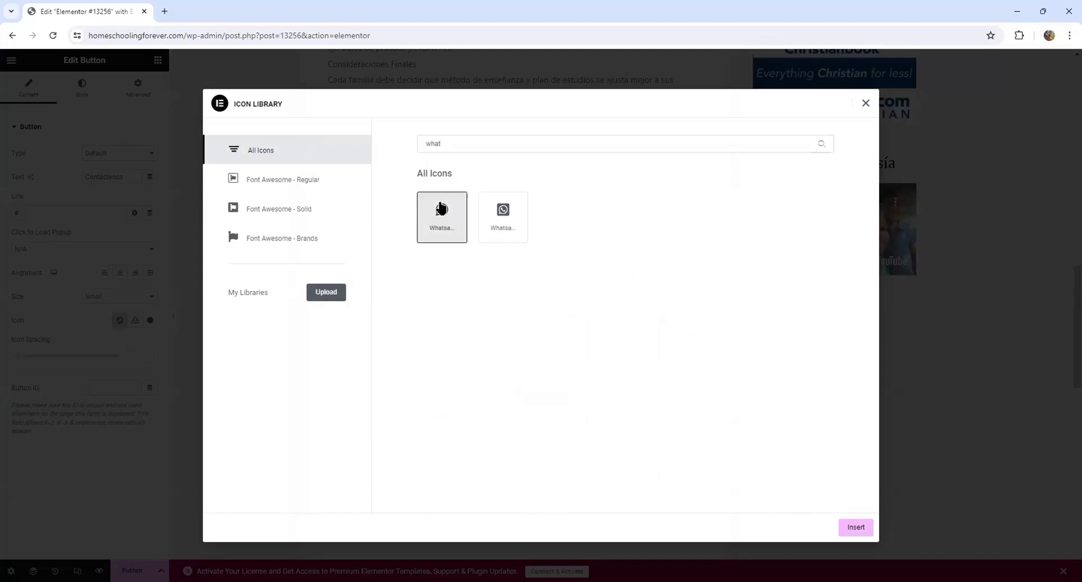
left_click(865, 531)
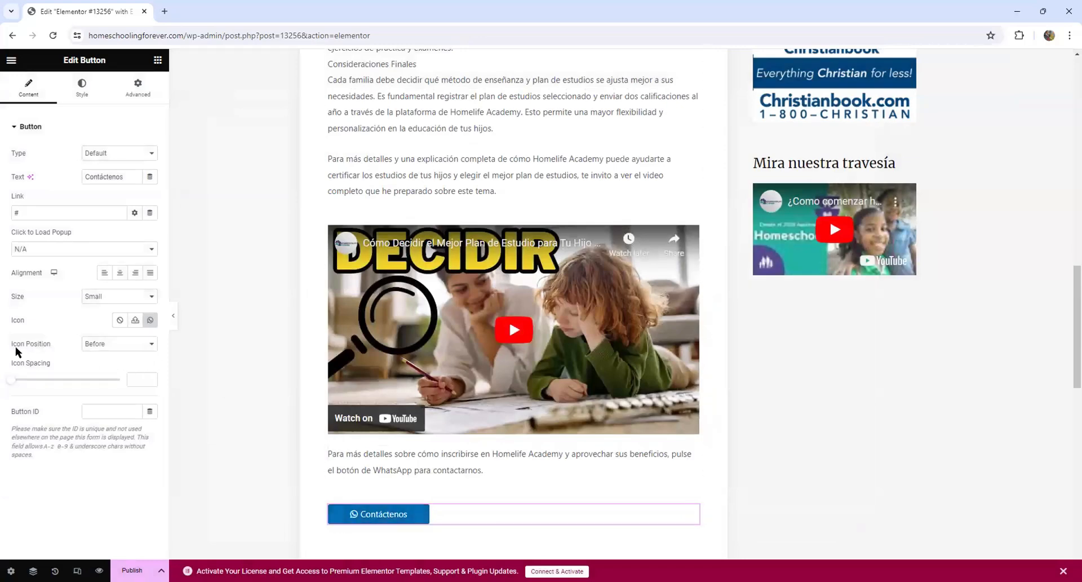
Try the After icon position on the "Contáctenos" button and set it back to Before.
left_click(143, 345)
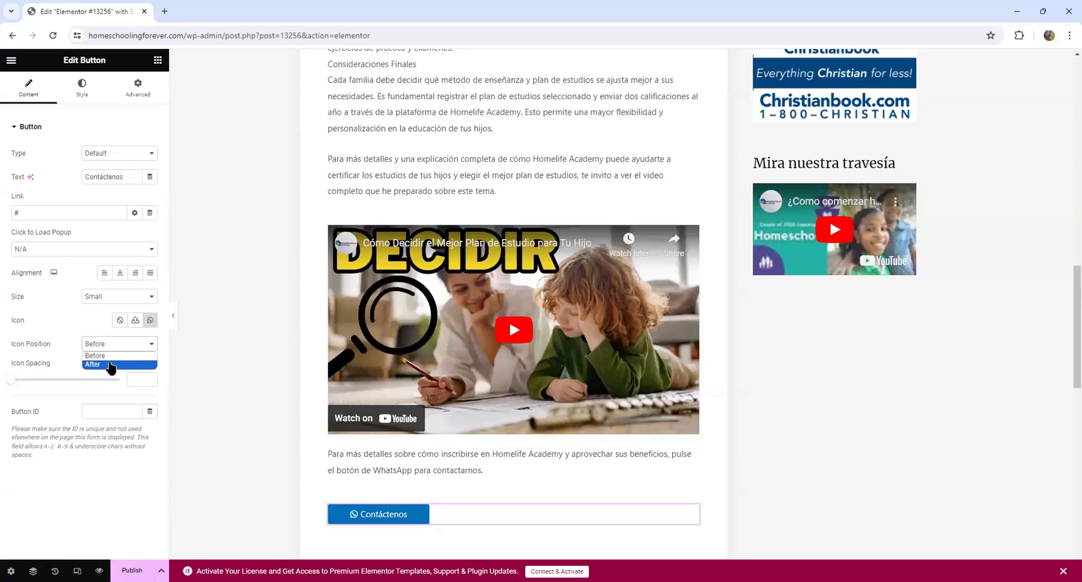
left_click(128, 366)
left_click(133, 348)
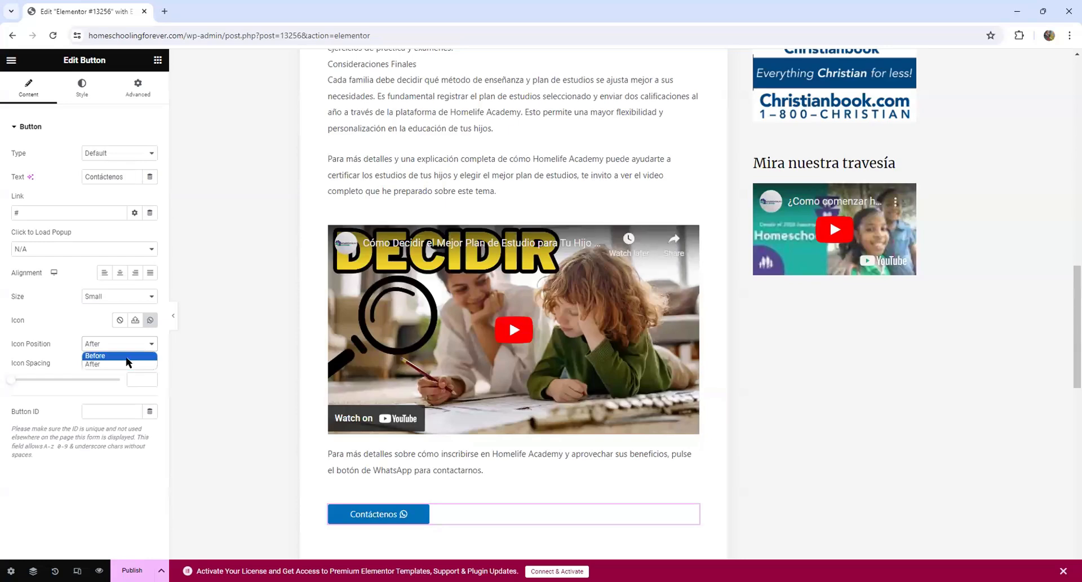
left_click(127, 357)
Try the Medium size on the "Contáctenos" button and settle on Large.
left_click(151, 298)
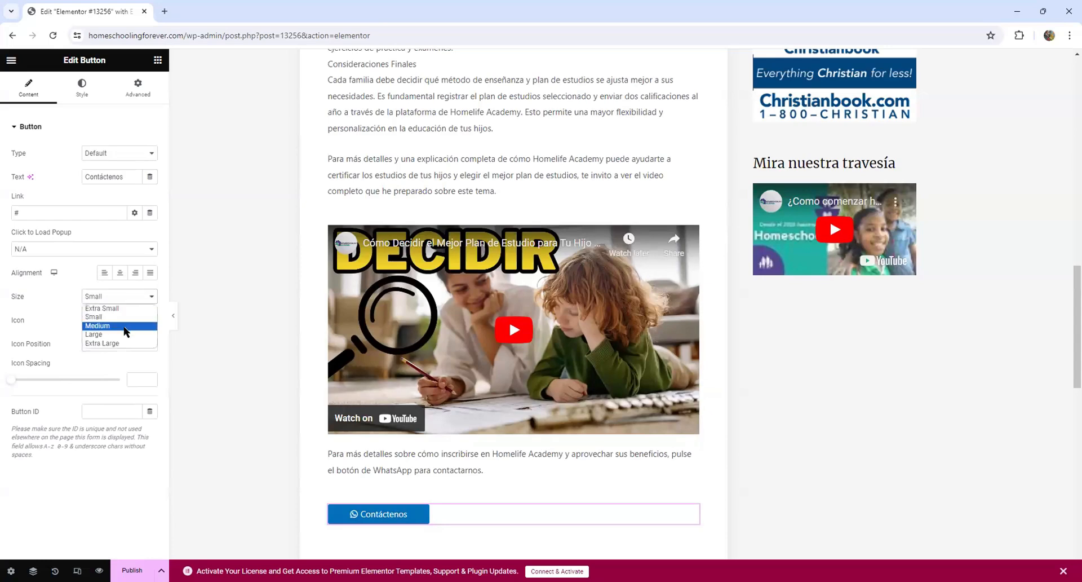
left_click(125, 327)
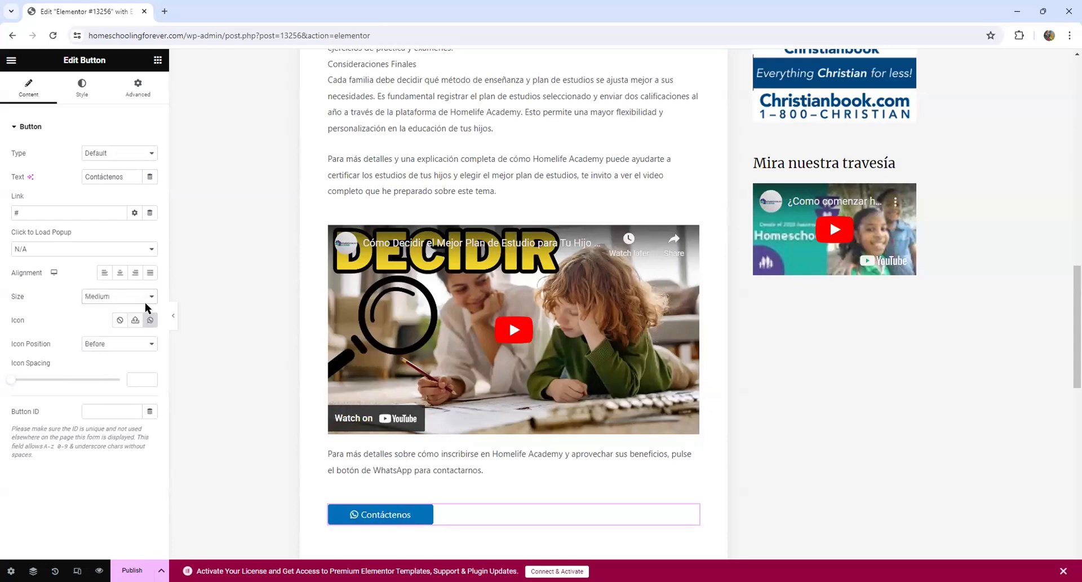
left_click(151, 299)
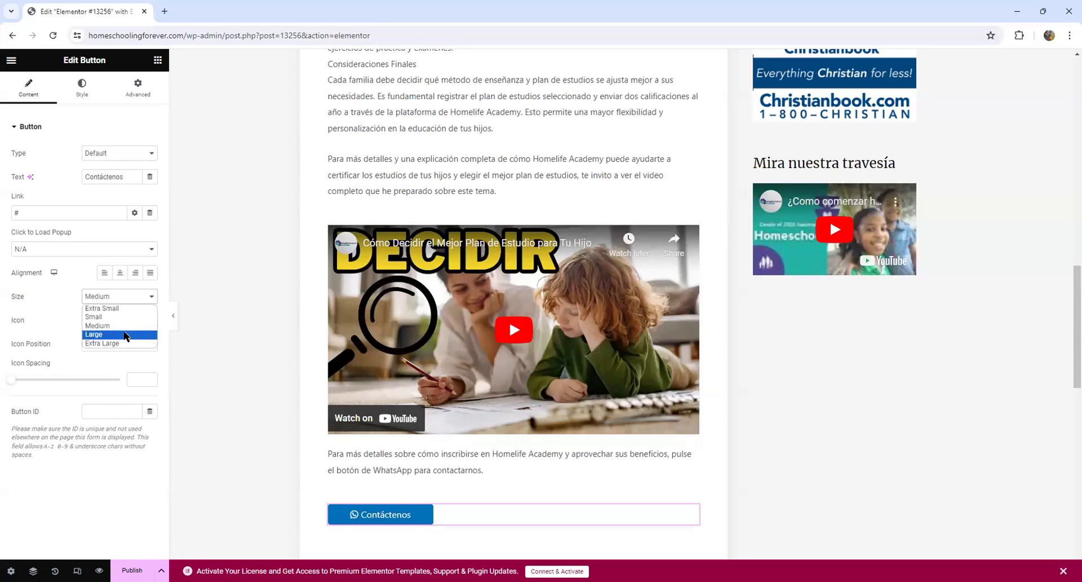
left_click(125, 334)
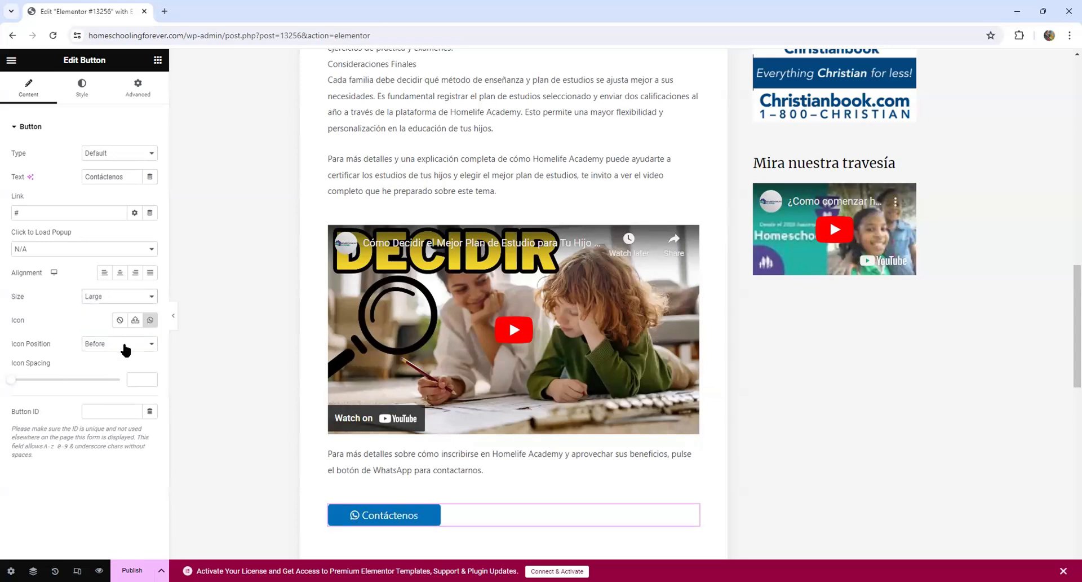
left_click(222, 454)
left_click(351, 517)
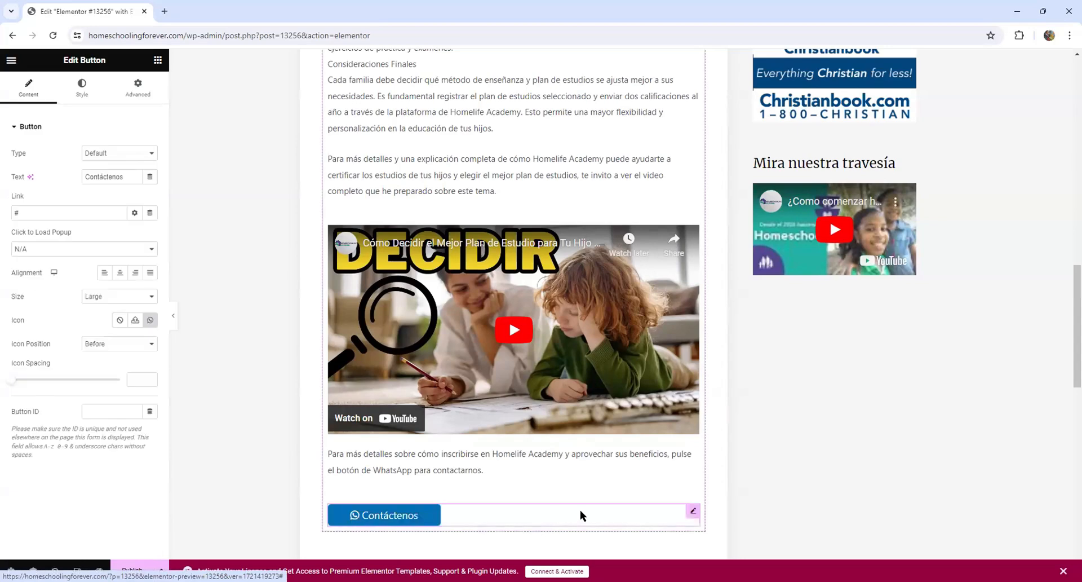
Search the web in a new browser tab for "colour pallete whatsapp" and open the WhatsApp Color Palette page on color-hex.com.
left_click(82, 90)
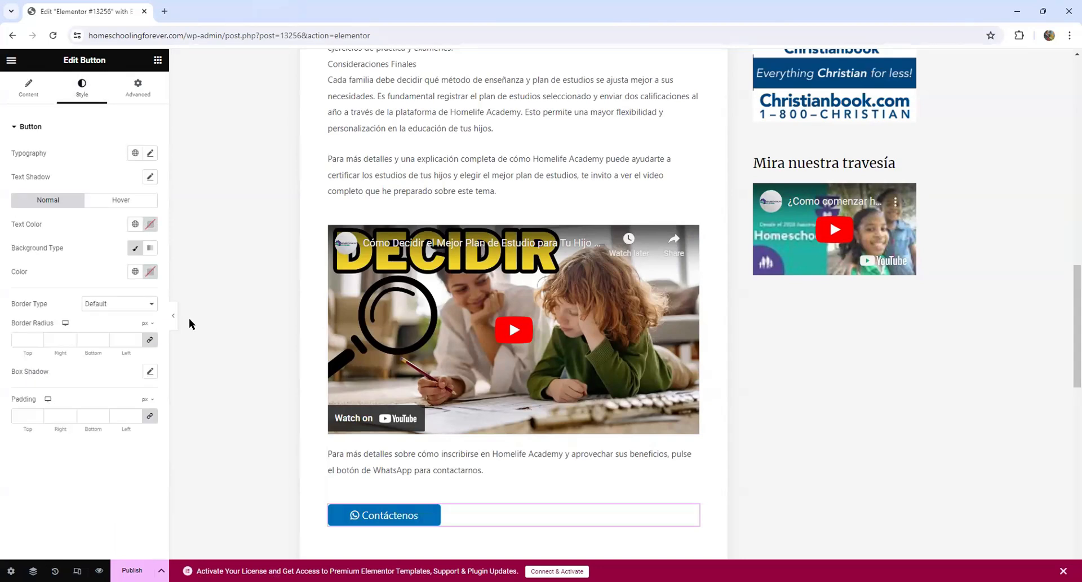
left_click(164, 12)
left_click(164, 36)
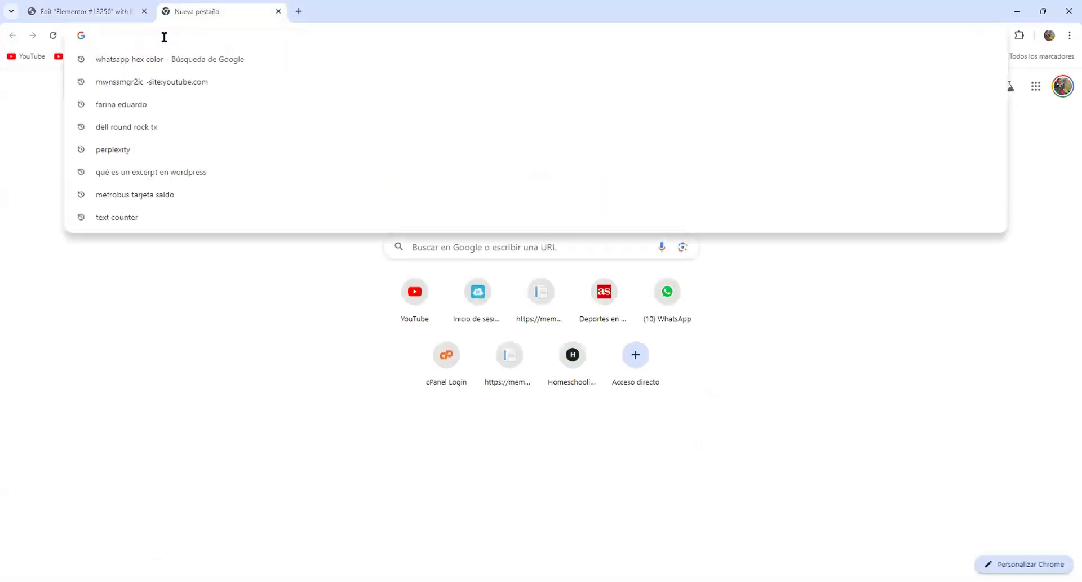
type("colo")
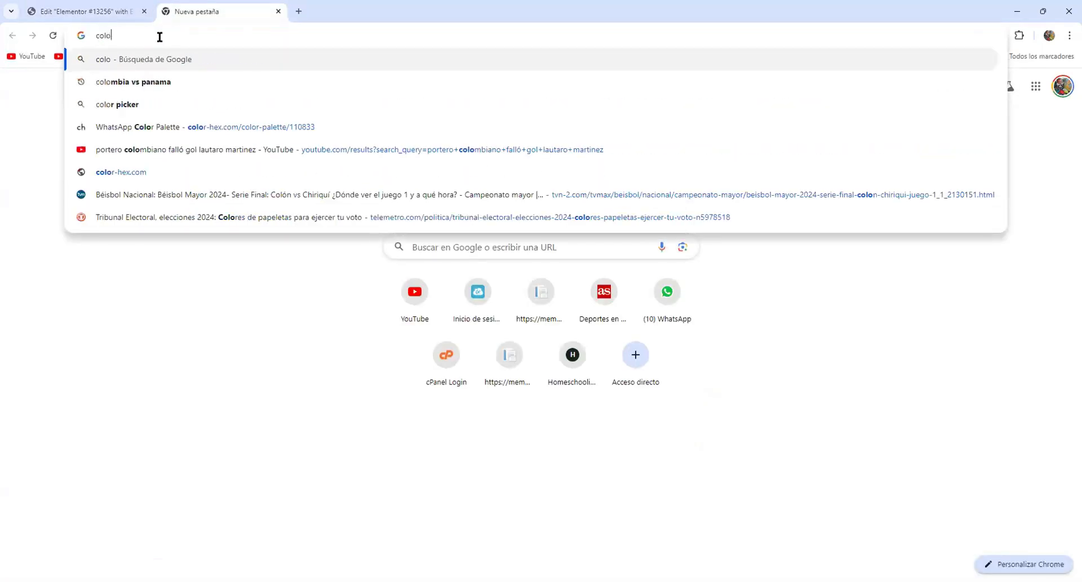
type("ur pallete w")
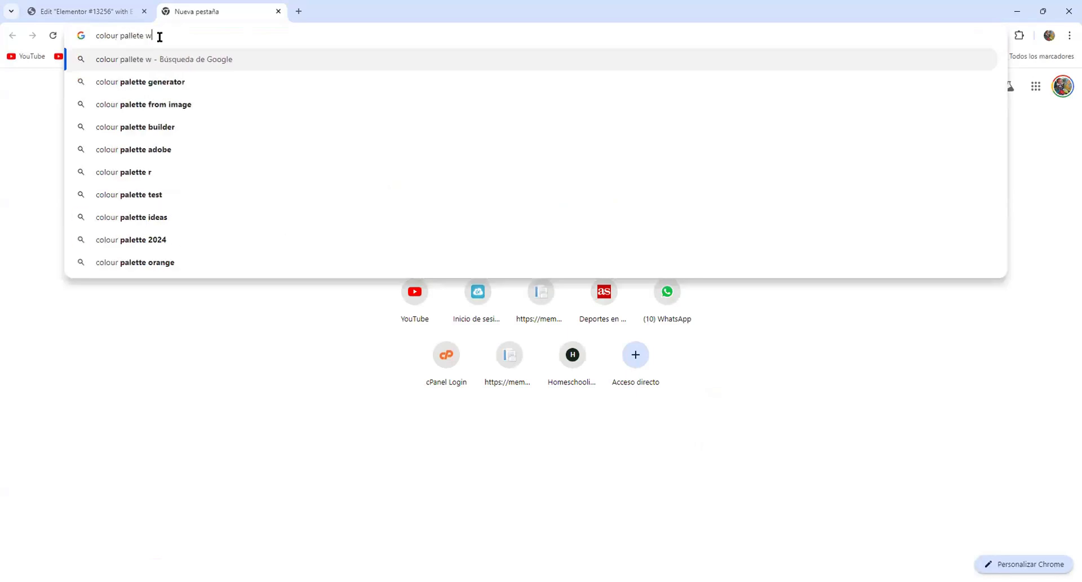
type("hatsapp")
key("Return")
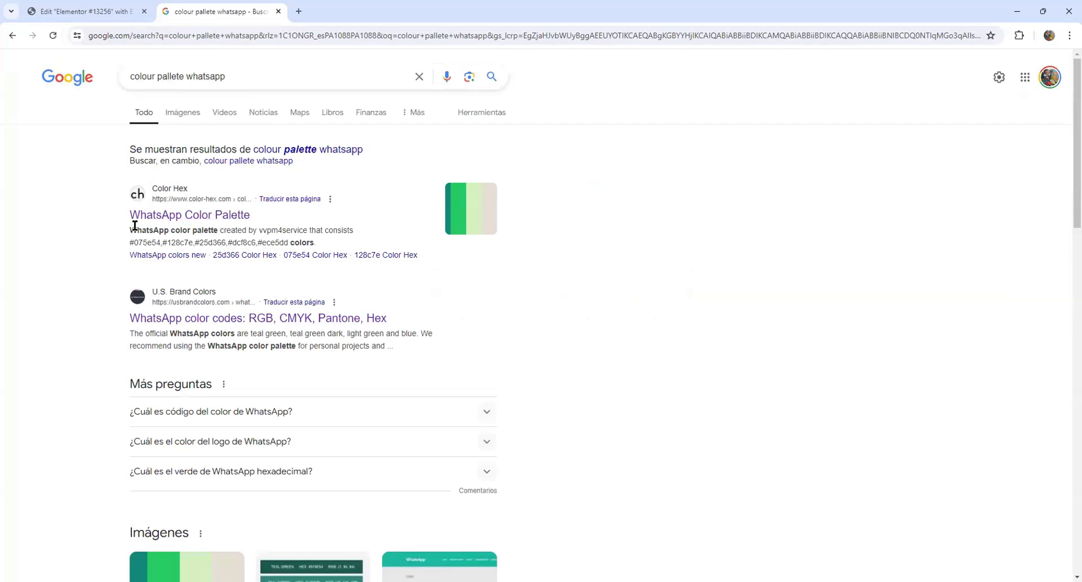
left_click(201, 217)
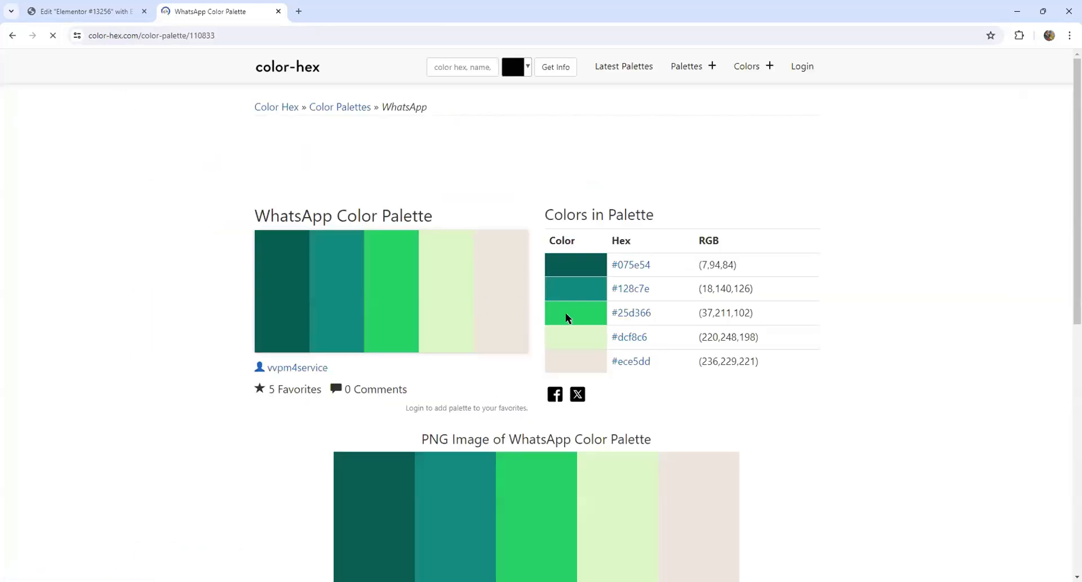
Copy the bright green hex code #25d366 from the WhatsApp palette's color list.
scroll(627, 345, "down", 4)
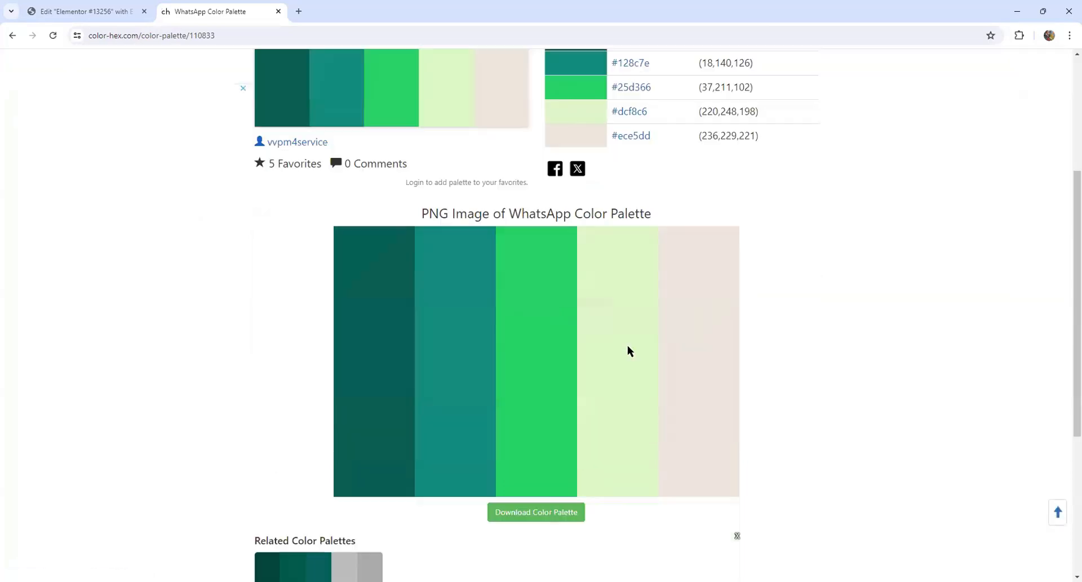
scroll(631, 342, "up", 3)
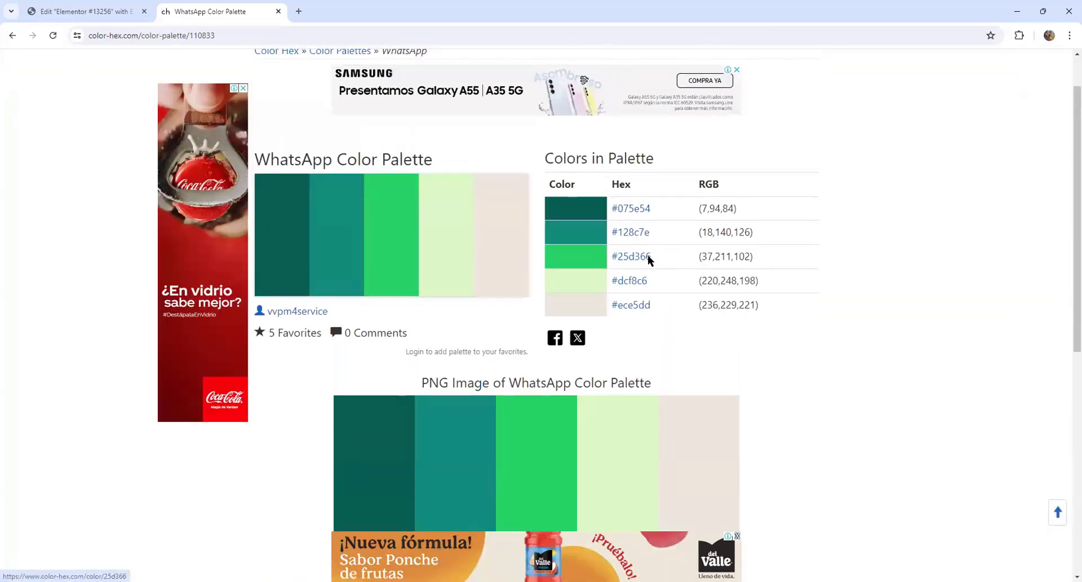
left_click_drag(648, 257, 616, 261)
right_click(614, 259)
left_click(647, 367)
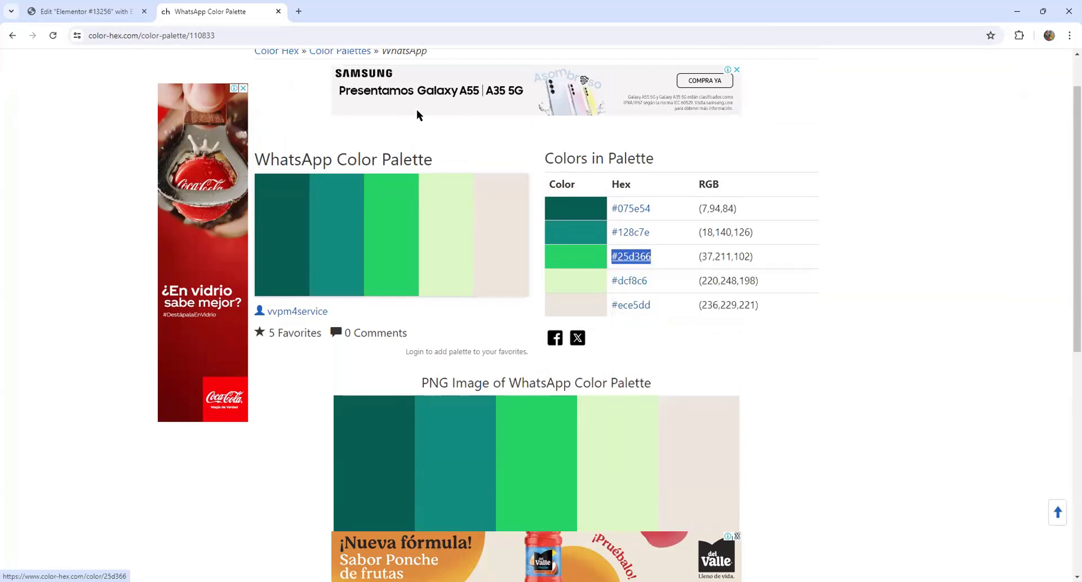
Return to the Elementor editor and set the "Contáctenos" button's background color to #25d366.
left_click(85, 11)
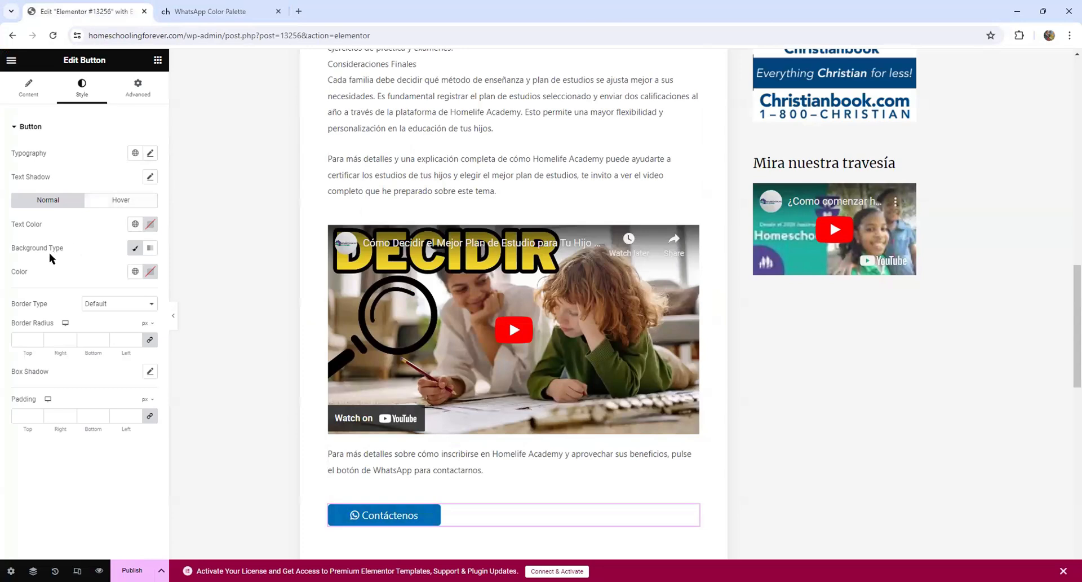
left_click(149, 272)
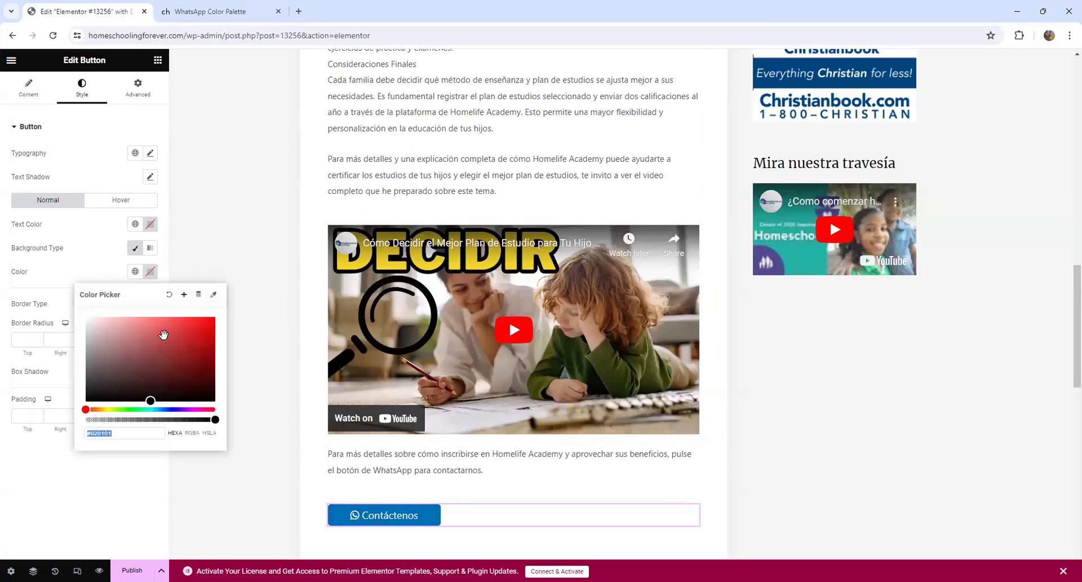
left_click_drag(101, 433, 94, 432)
left_click(132, 435)
type("#25d366")
type("#25d366")
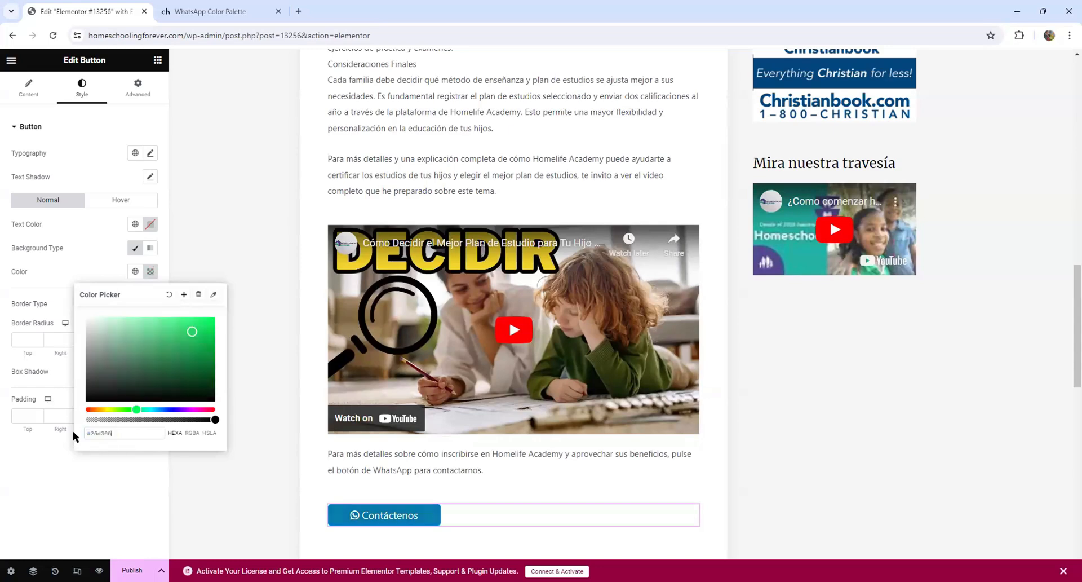
left_click(150, 477)
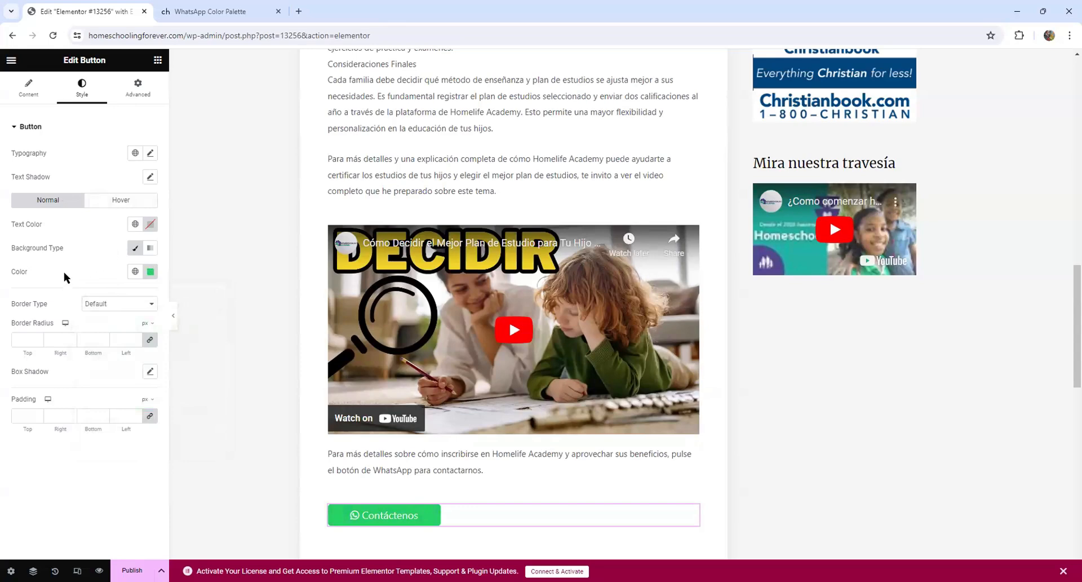
Change the "Contáctenos" button's text color to white in the color picker.
left_click(150, 224)
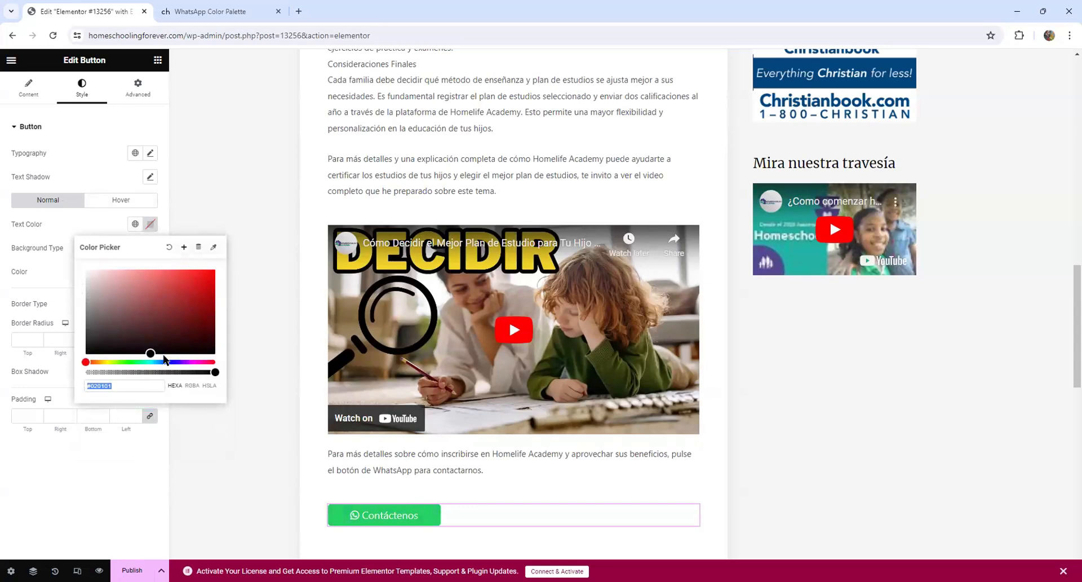
left_click_drag(149, 354, 79, 254)
left_click(211, 200)
left_click(212, 202)
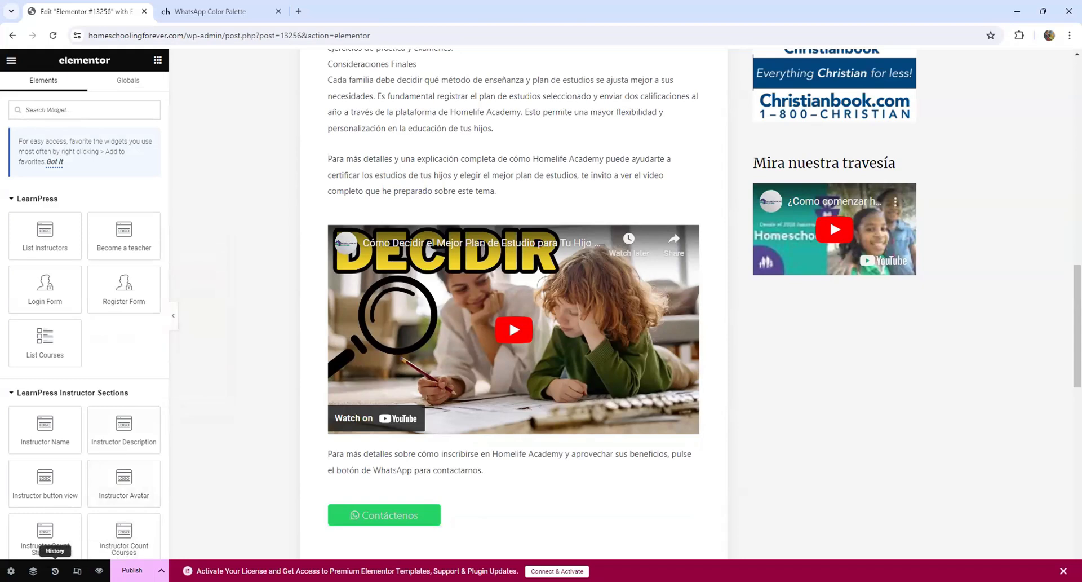
Restore the button to the previous Text Color edit using the editing history.
left_click(55, 570)
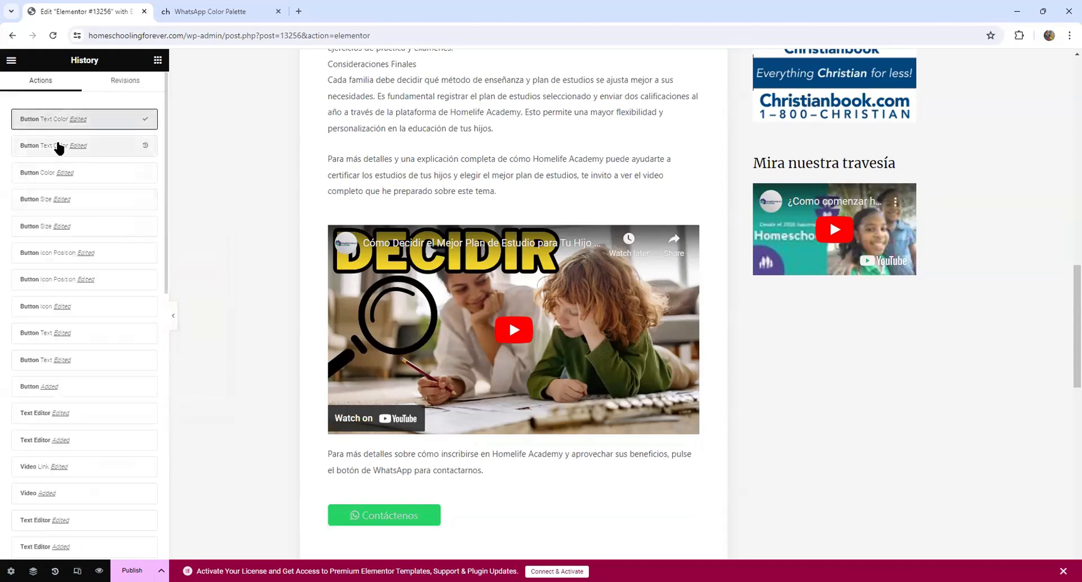
left_click(146, 147)
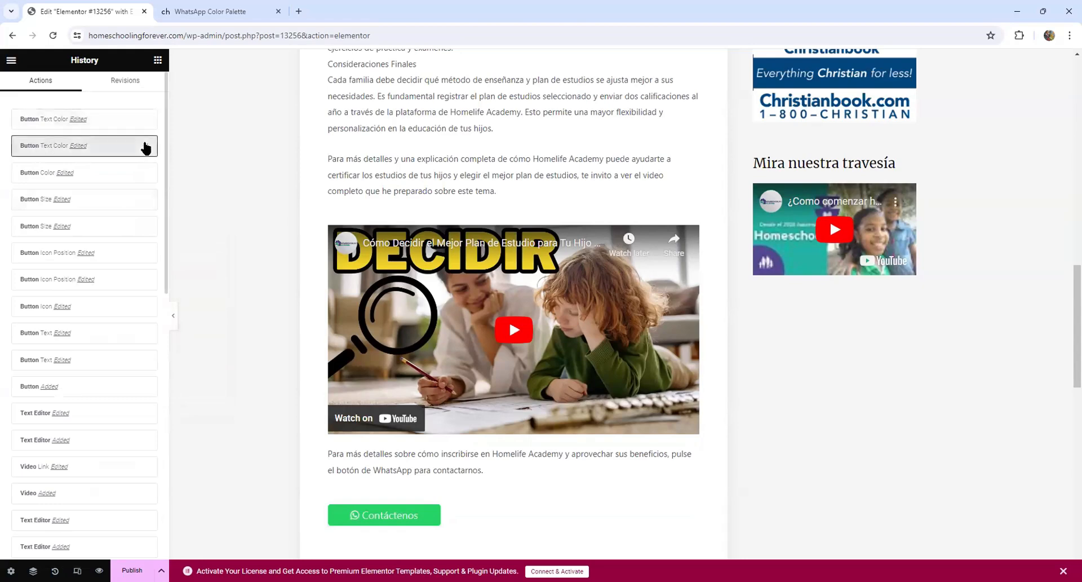
left_click(232, 157)
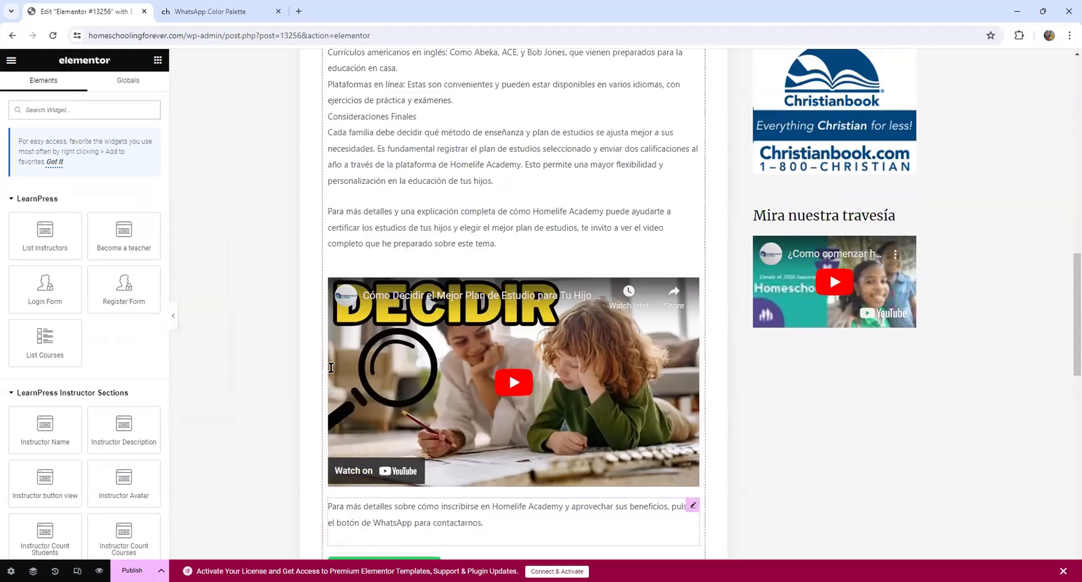
scroll(351, 309, "up", 4)
scroll(350, 309, "down", 4)
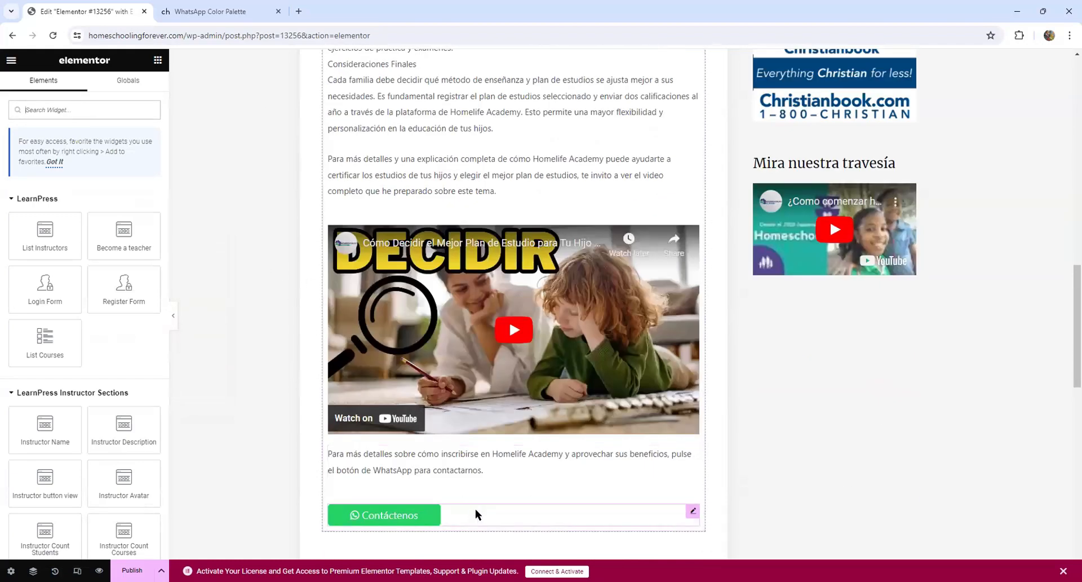
Open the "Contáctenos" button's content settings and, in Word, replace EnterYourPhoneNumberHere in the wa.me link with the contact's phone number.
left_click(553, 515)
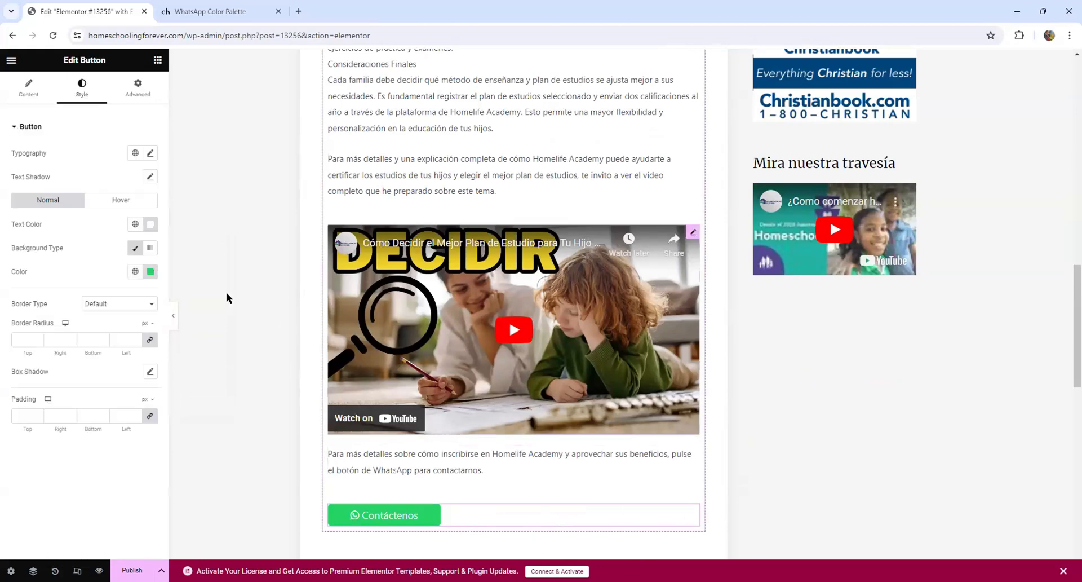
left_click(27, 93)
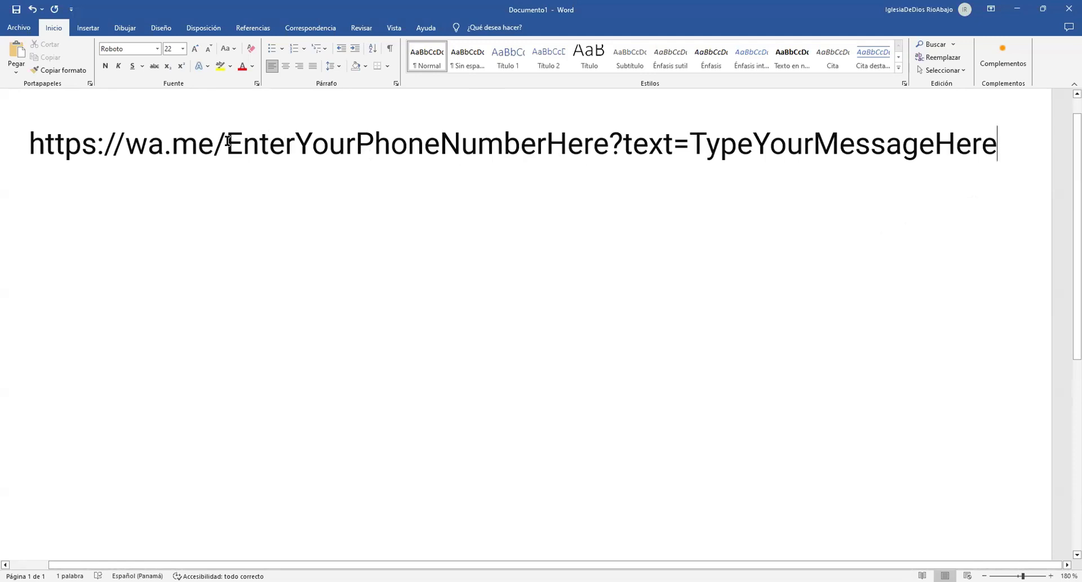
left_click_drag(227, 141, 604, 127)
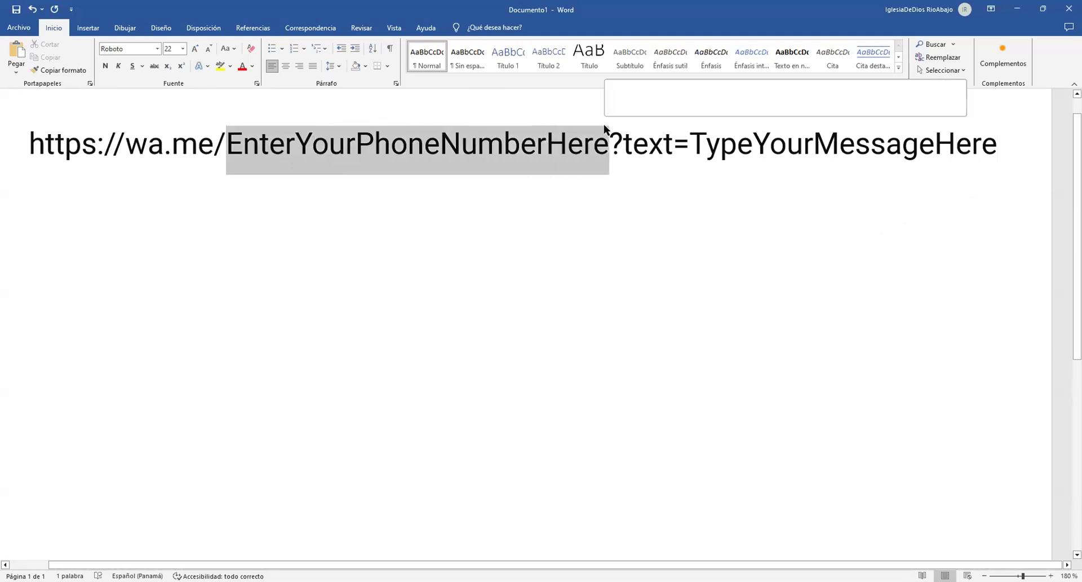
type("+507")
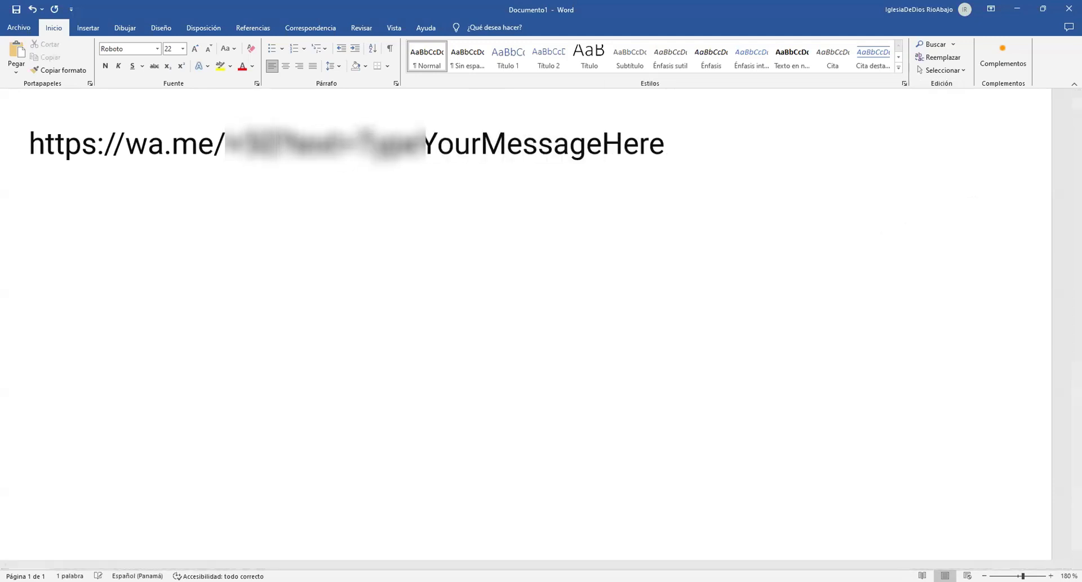
type("######")
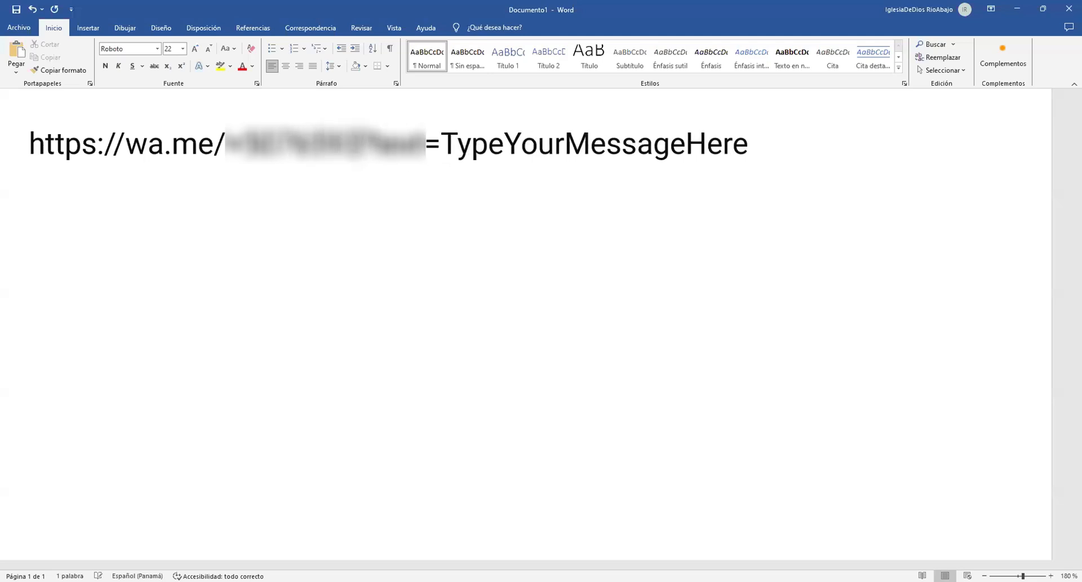
type("##")
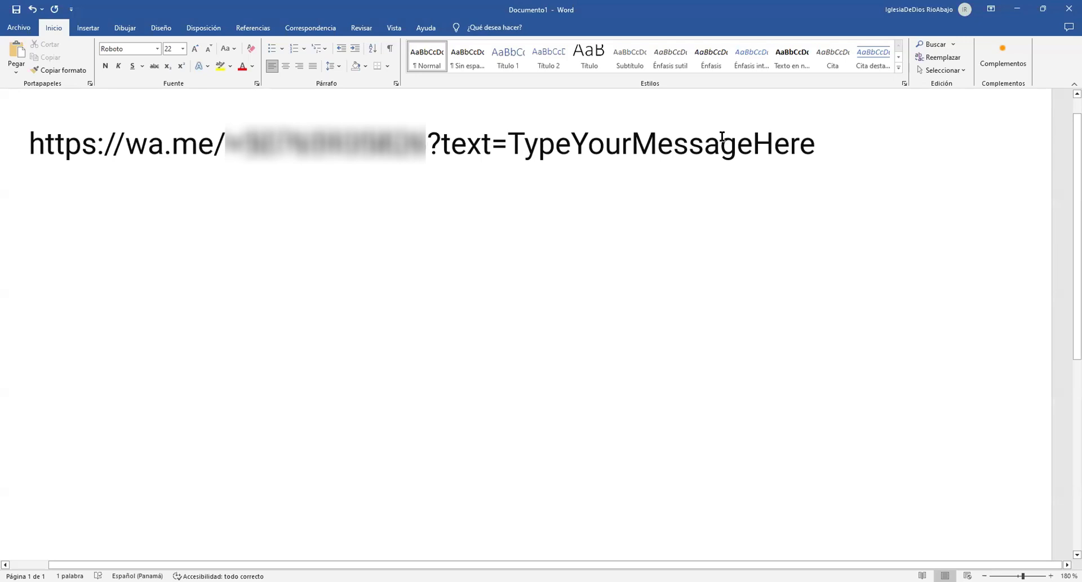
Replace the TypeYourMessageHere placeholder in the wa.me link with the message "¿Cuál es su consulta?".
left_click_drag(816, 141, 513, 153)
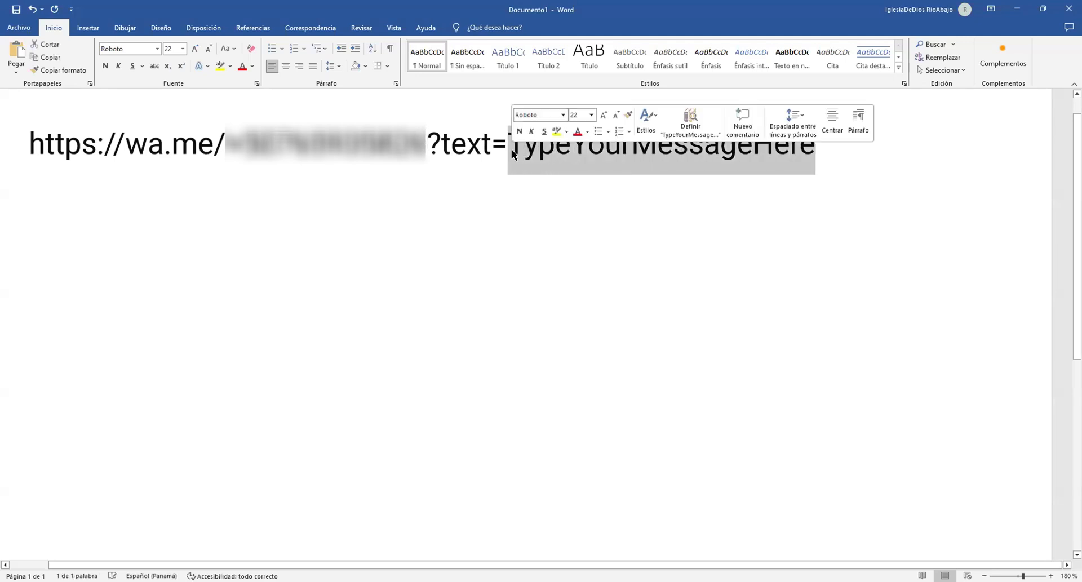
type("¿C")
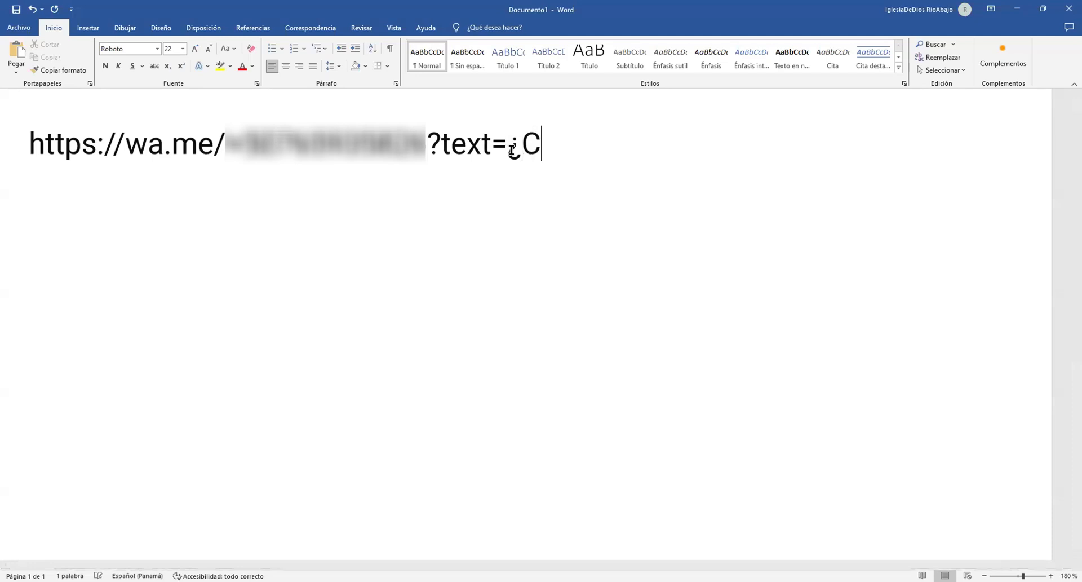
type("uál es su cons")
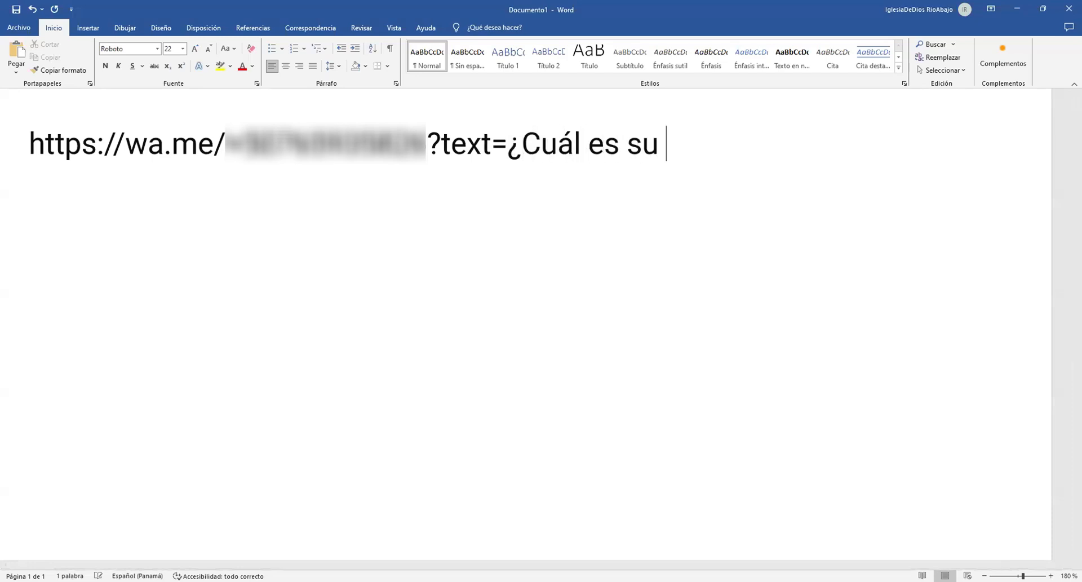
type("ulta?")
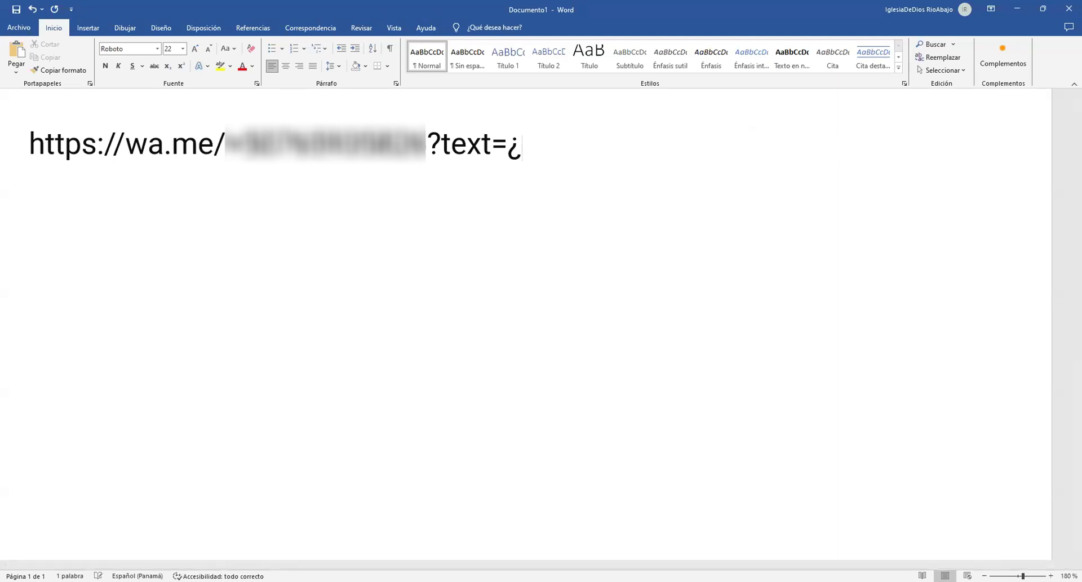
type("Cuál es su cons")
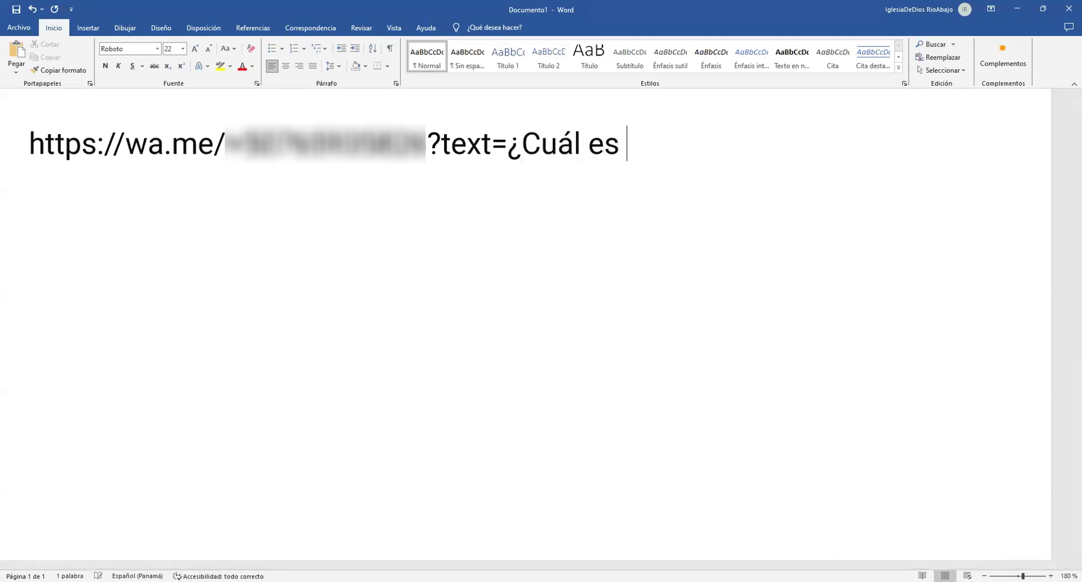
type("ulta?")
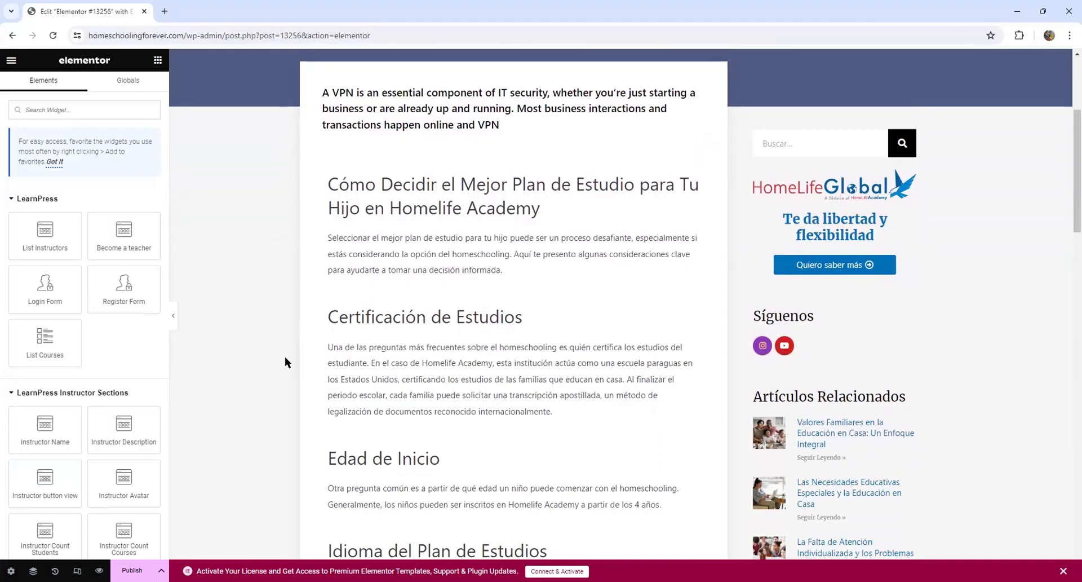
Return to the Elementor editor, paste the completed wa.me link as the "Contáctenos" button's link, and save the post as a draft.
scroll(285, 356, "down", 18)
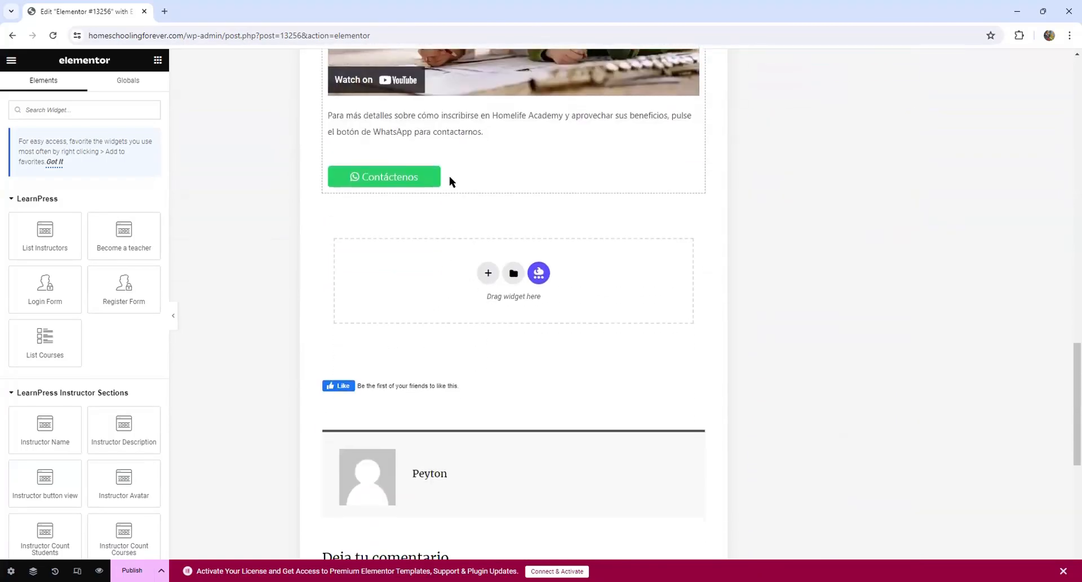
left_click(449, 177)
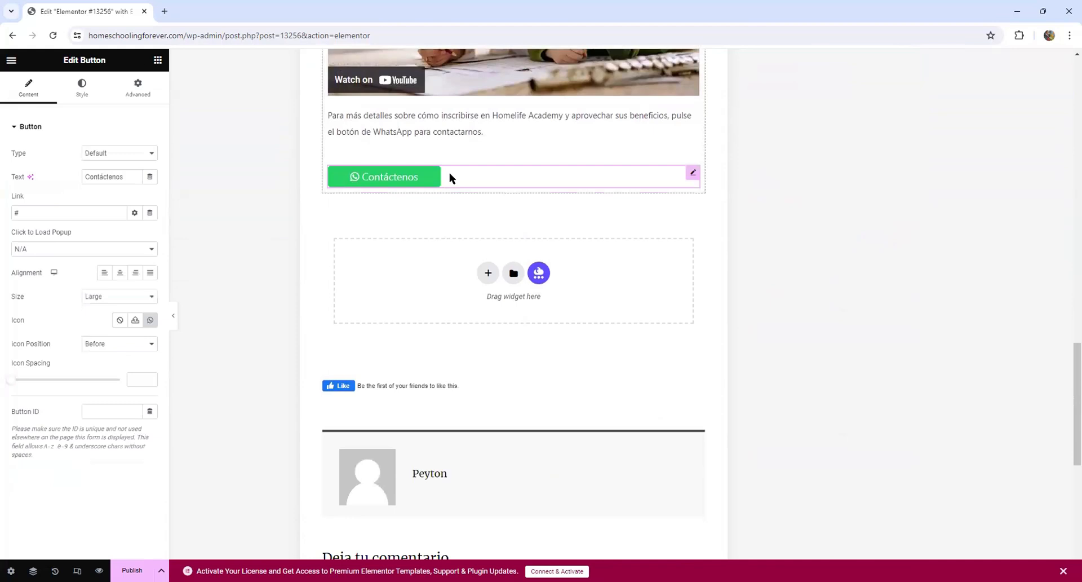
left_click_drag(25, 215, 1, 215)
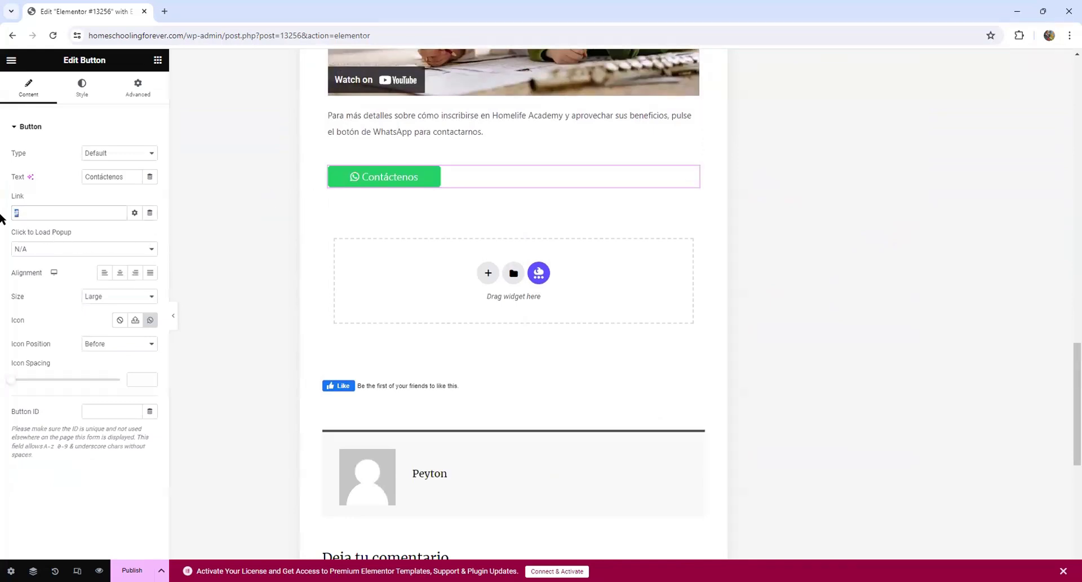
key("ctrl+v")
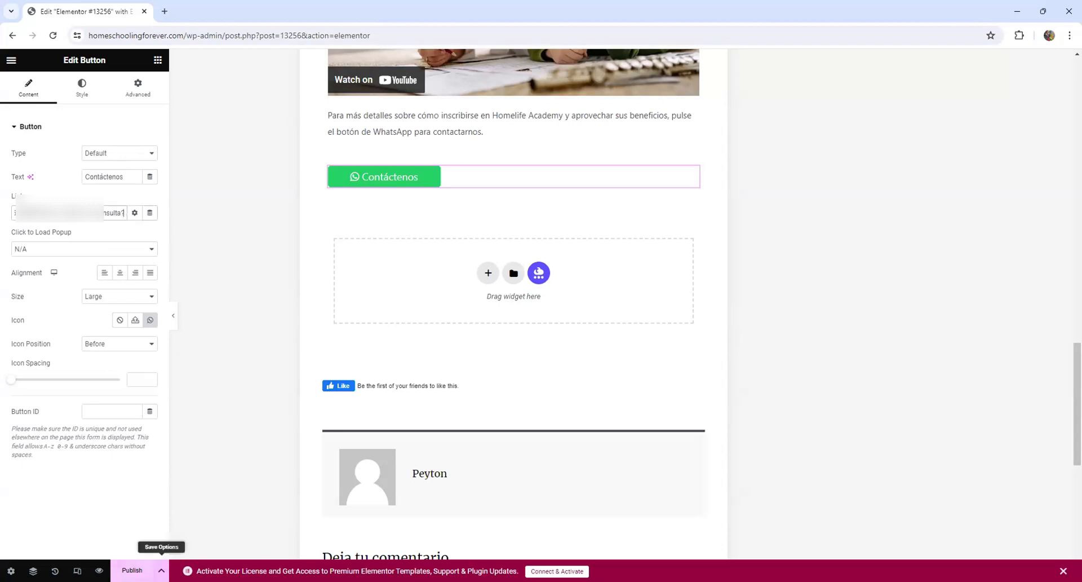
left_click(161, 570)
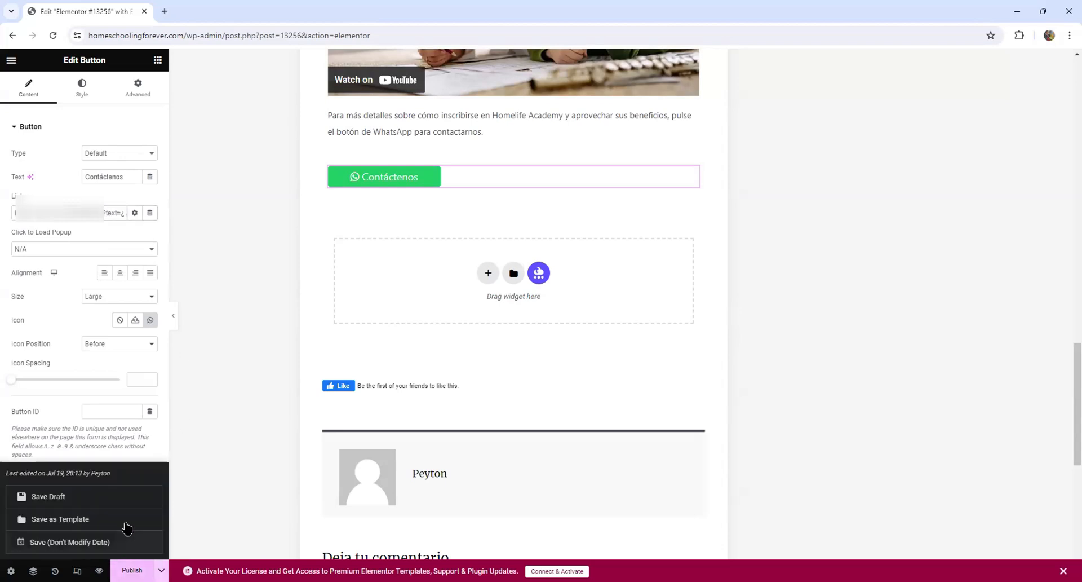
left_click(51, 496)
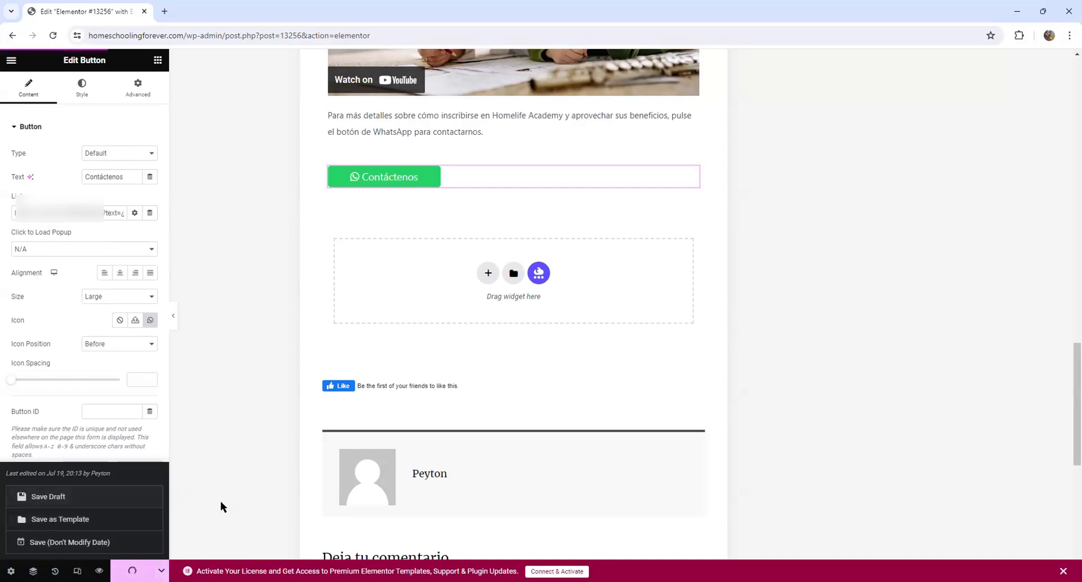
Delete the heading widget "Cómo Decidir el Mejor Plan de Estudio para Tu Hijo en Homelife Academy" from the start of the post body.
scroll(442, 501, "up", 5)
scroll(462, 456, "up", 15)
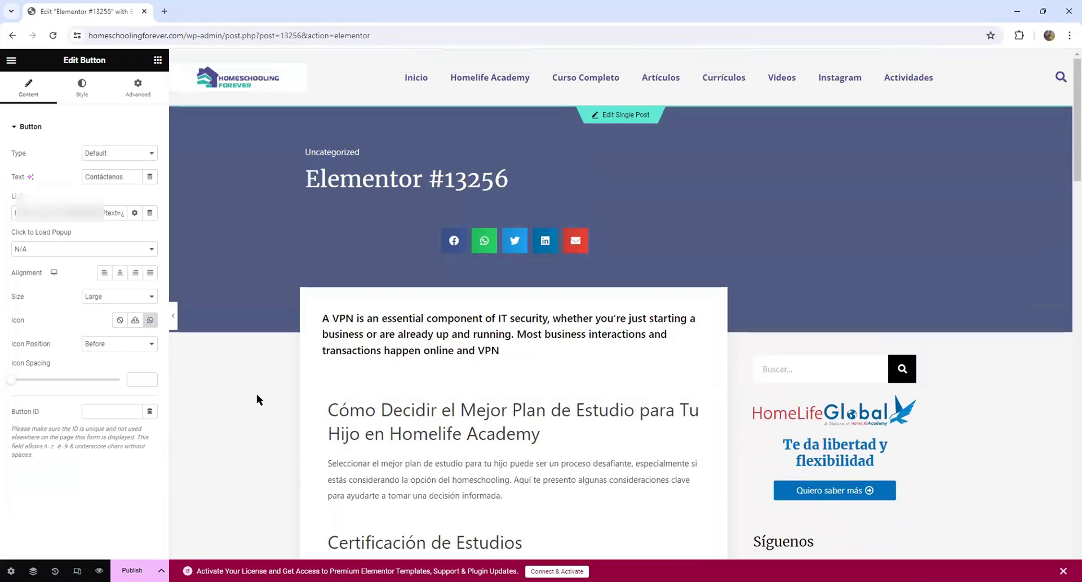
left_click(256, 398)
left_click(431, 416)
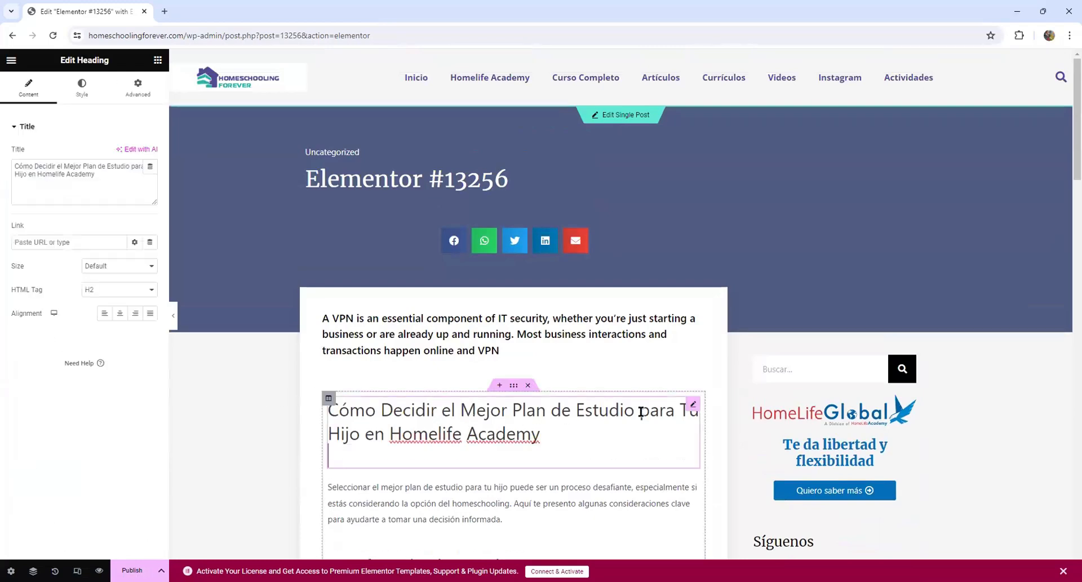
right_click(694, 411)
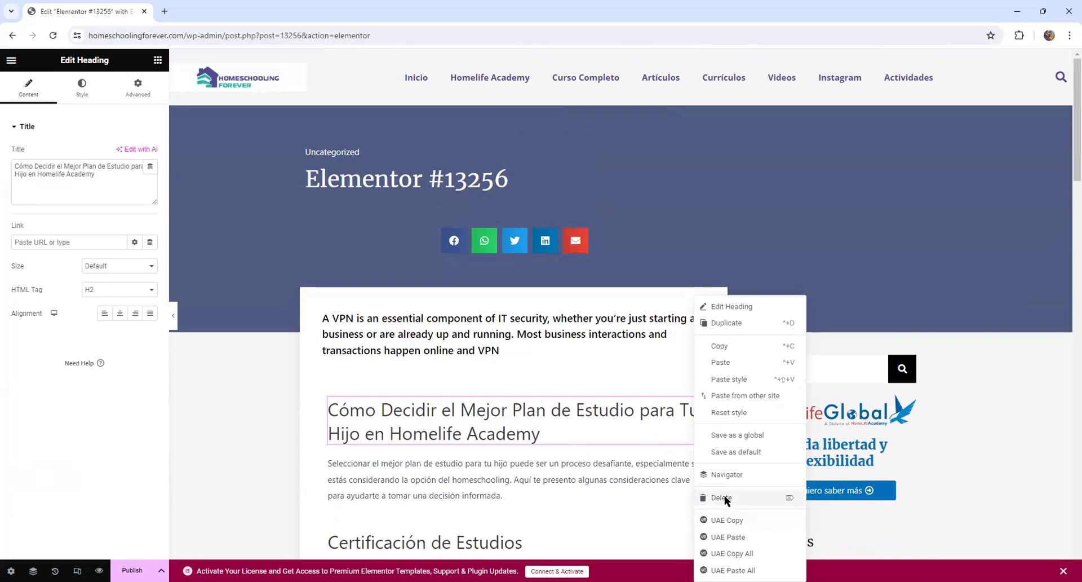
left_click(722, 497)
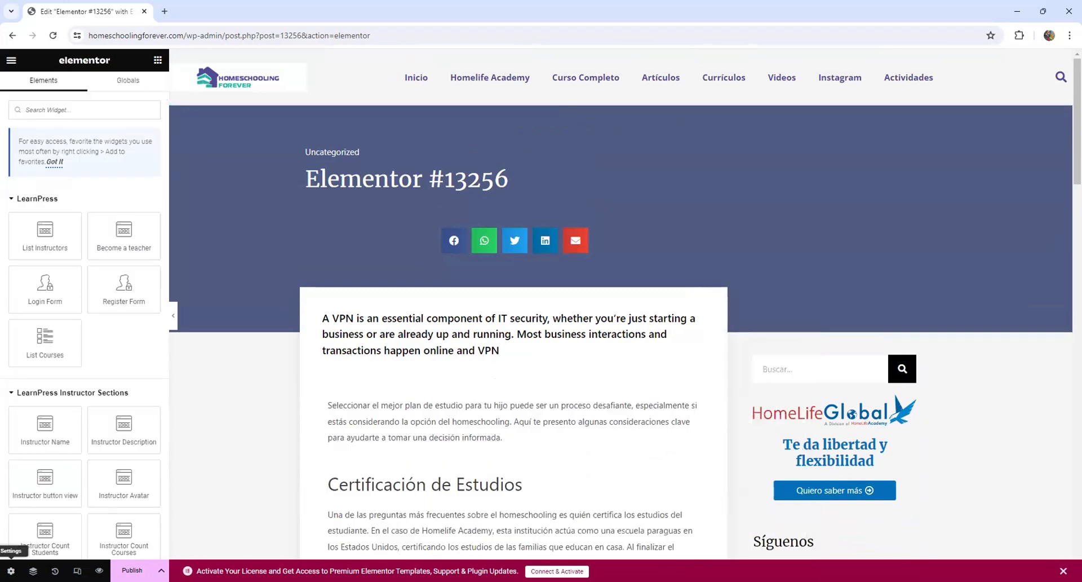
Set the post title to "Cómo Decidir el Mejor Plan de Estudio para Tu Hijo en Homelife Academy" in the post settings.
left_click(10, 570)
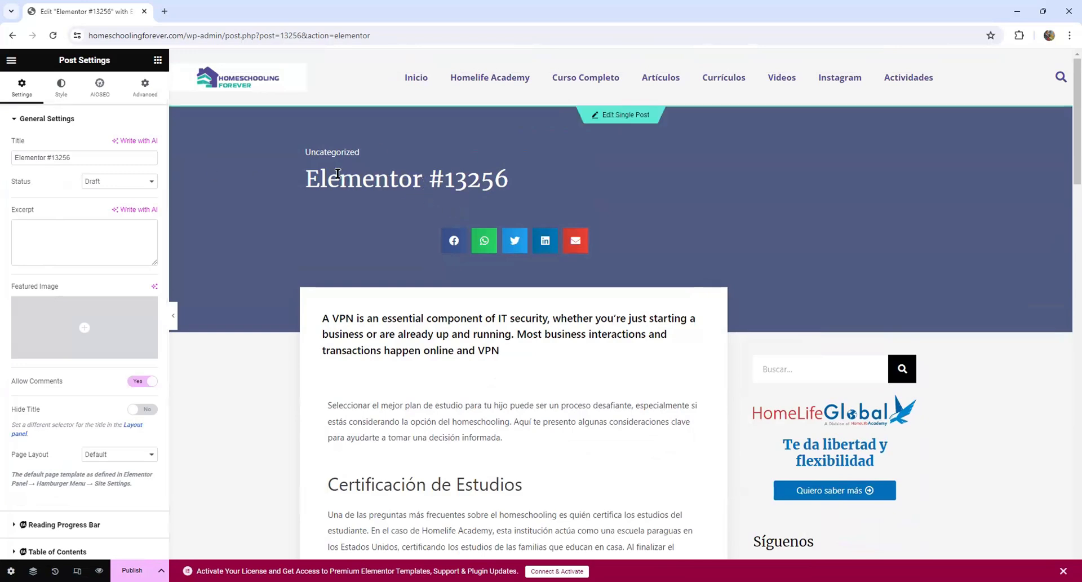
triple_click(33, 157)
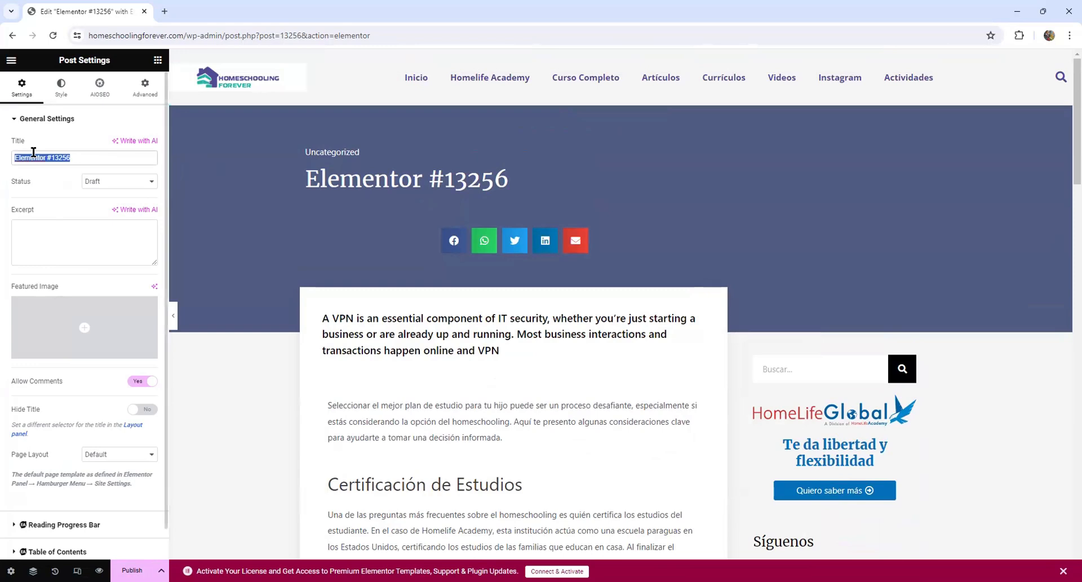
type("Cómo Decidir el Mejor Plan de Estudio para Tu Hijo en Homelife Academy")
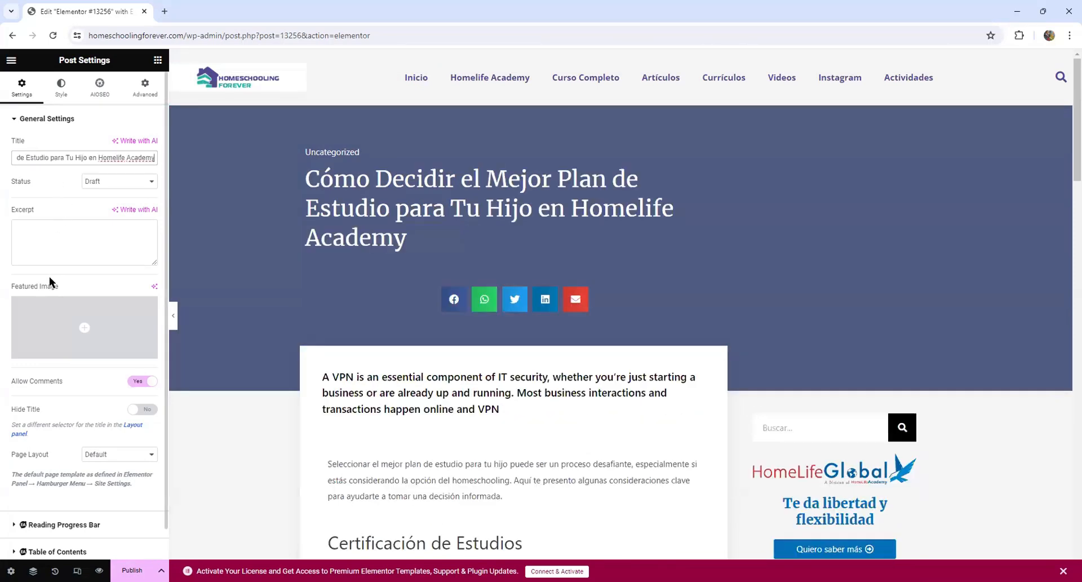
Paste the summary beginning "Elegir el mejor plan de estudios para tu hijo" as the post excerpt, then save the draft and reload the editor.
left_click(45, 241)
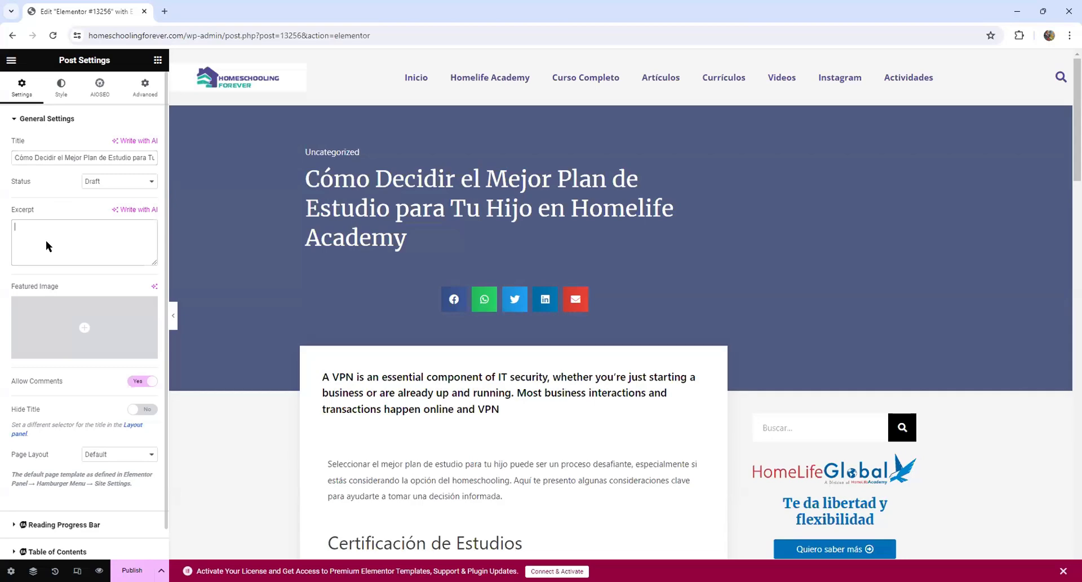
key("ctrl+v")
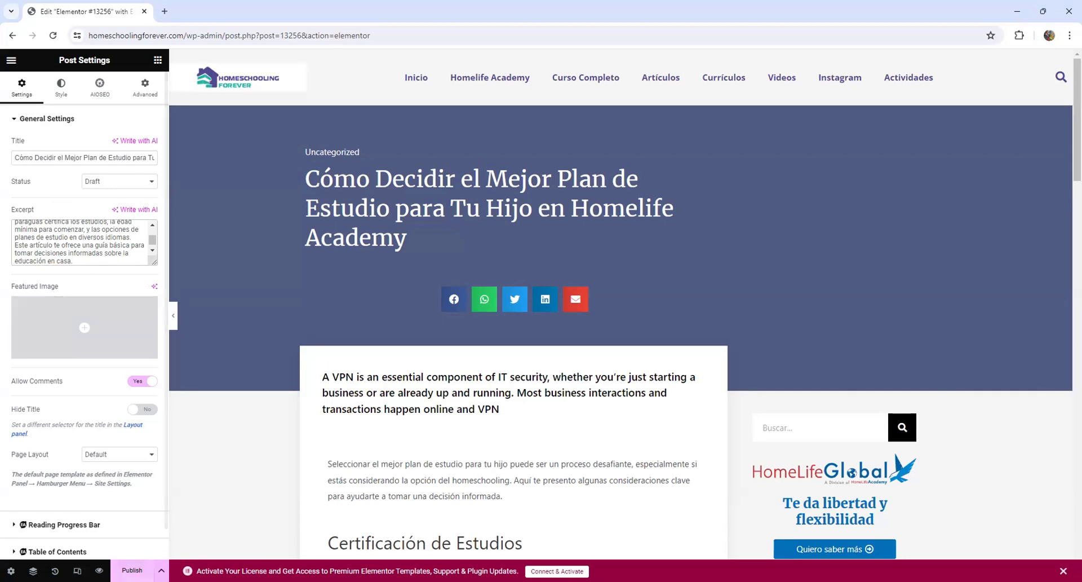
left_click(154, 562)
left_click(74, 502)
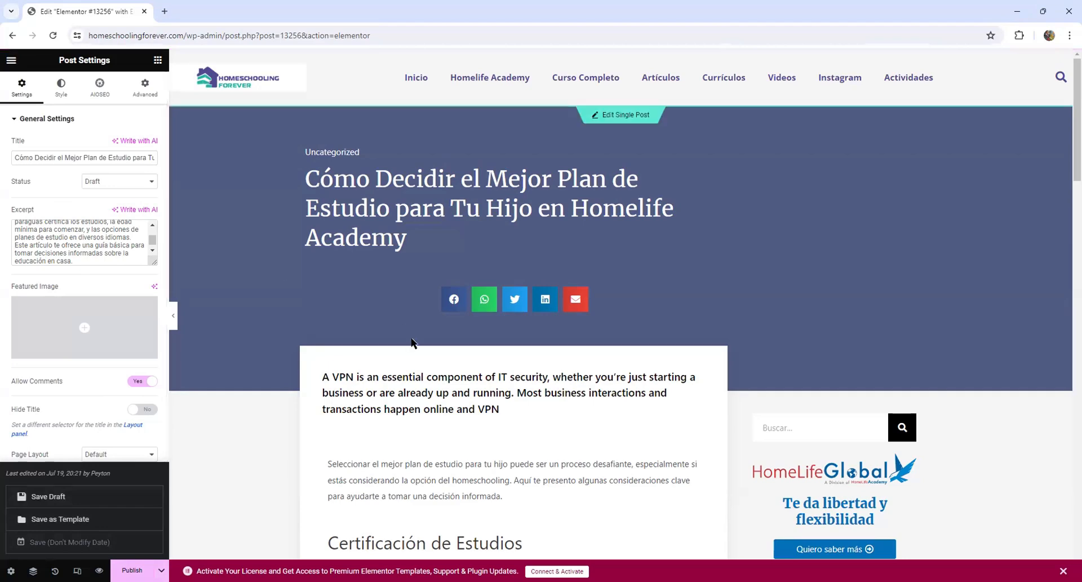
left_click(52, 35)
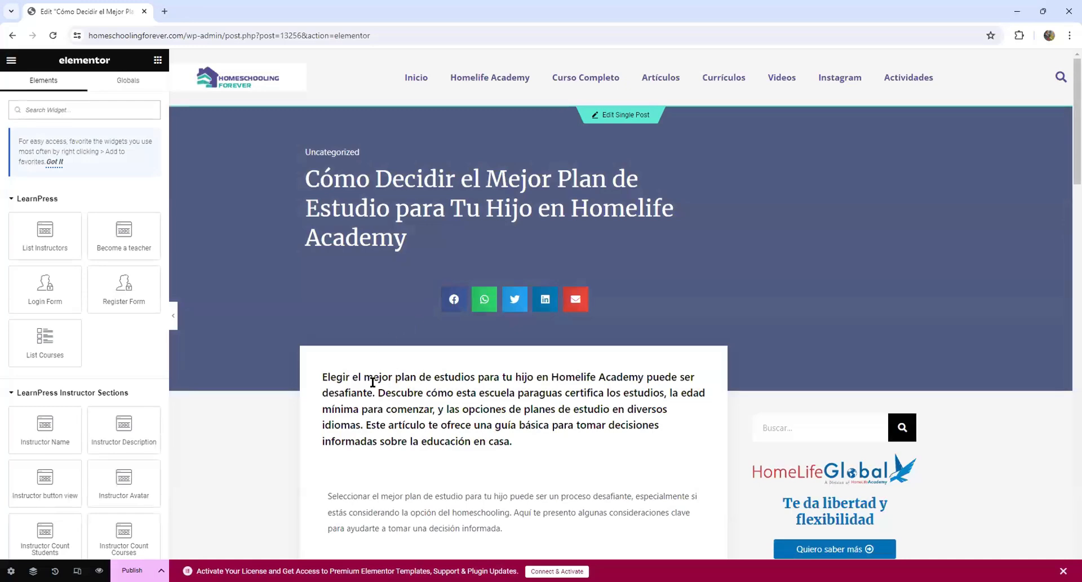
Set the typography weight of the "Certificación de Estudios" heading to 700 (Bold).
scroll(489, 373, "down", 5)
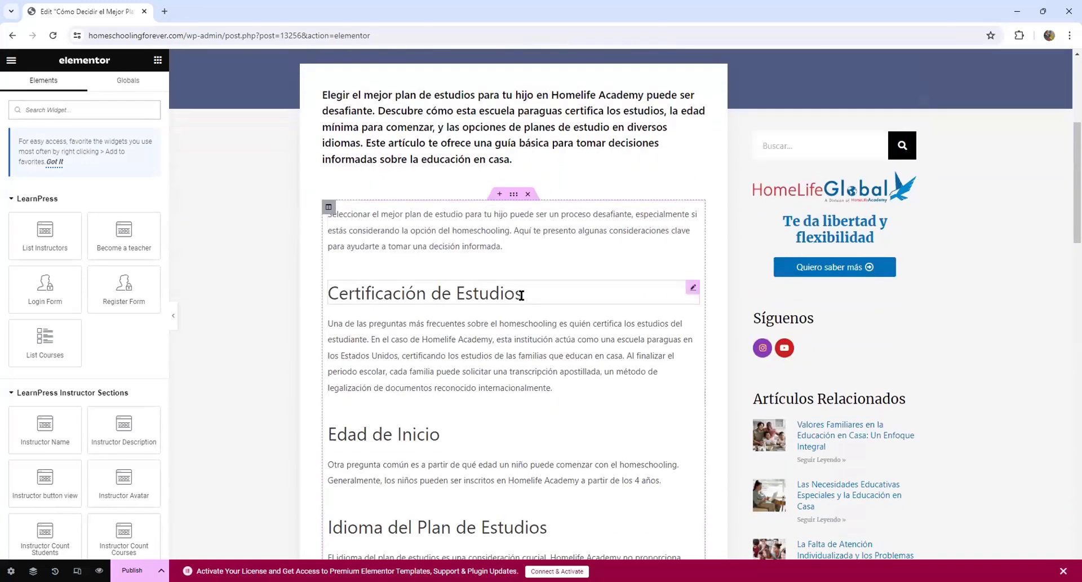
left_click(694, 288)
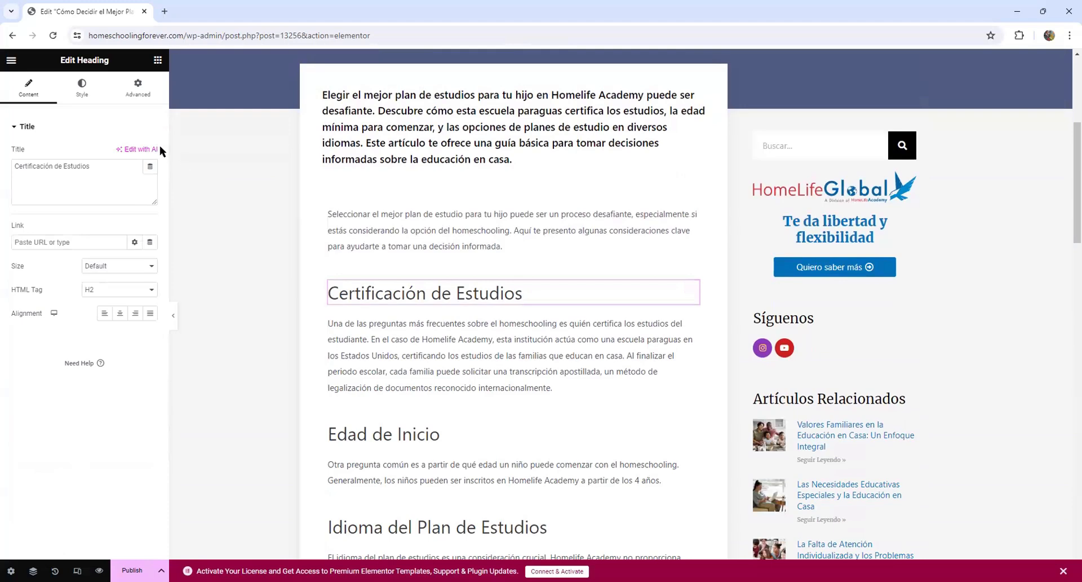
left_click(83, 89)
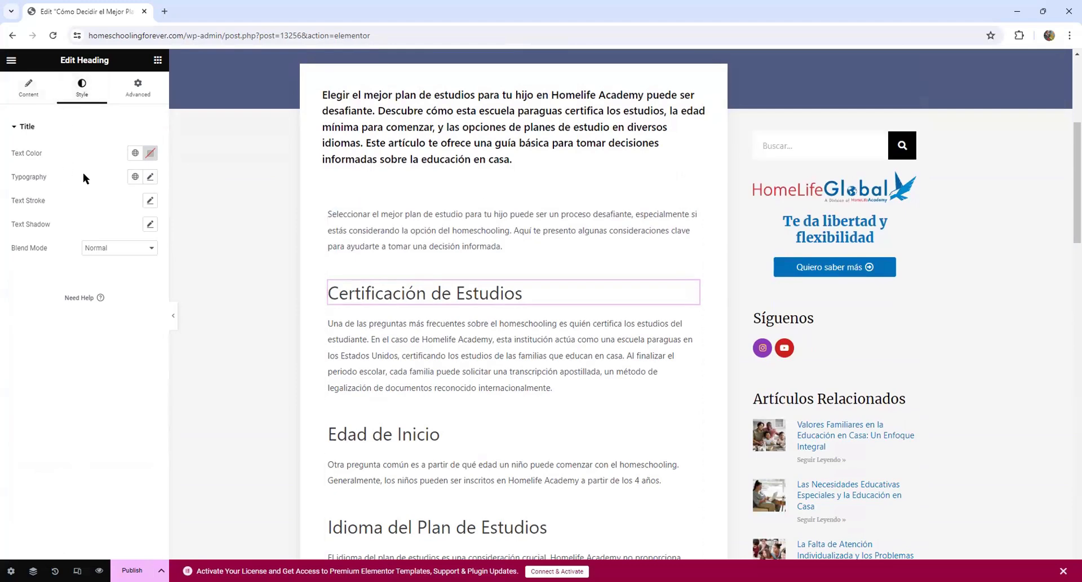
left_click(151, 178)
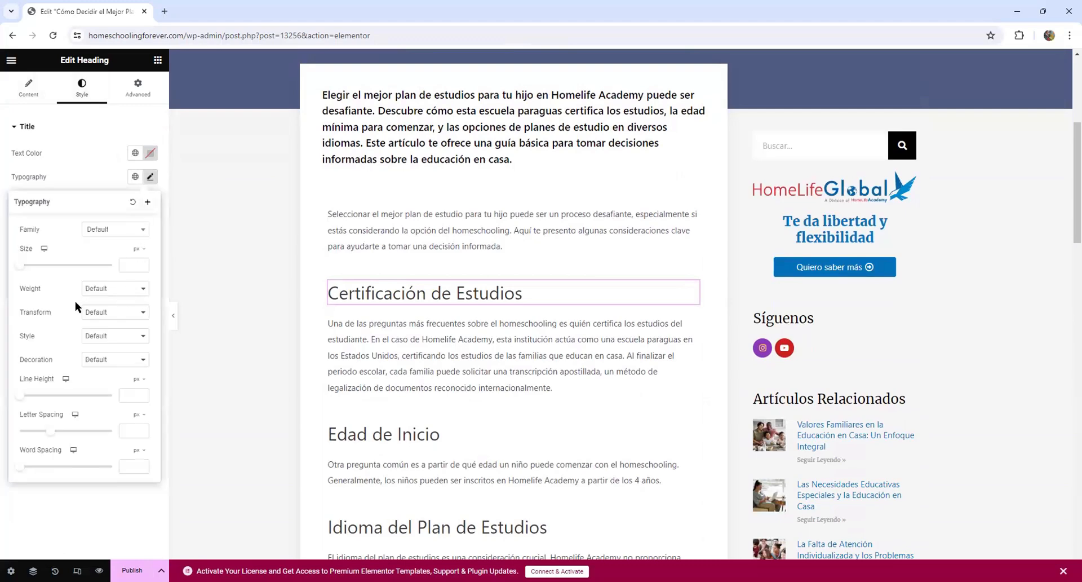
left_click(115, 288)
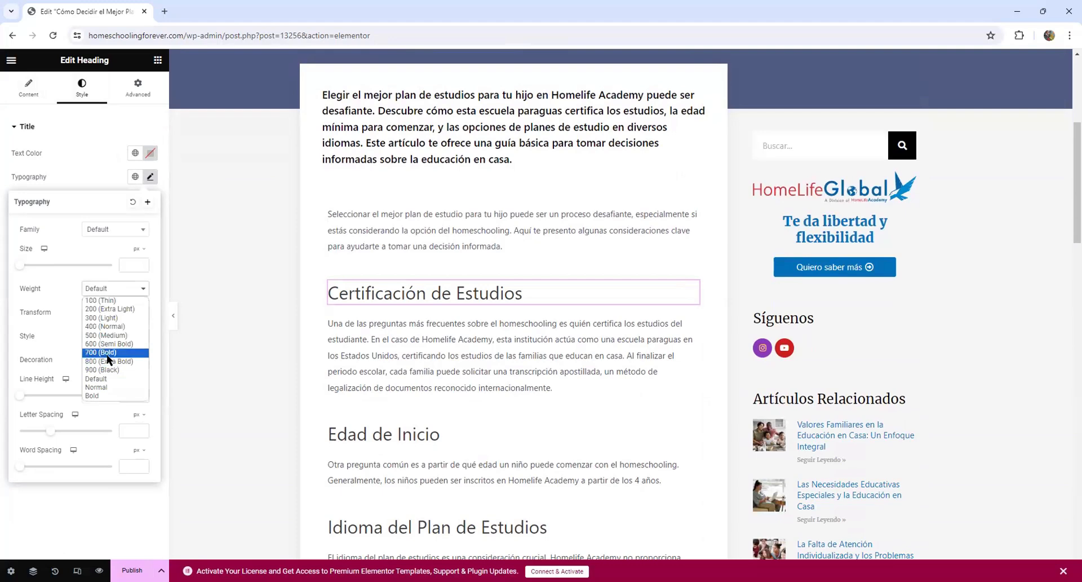
left_click(106, 354)
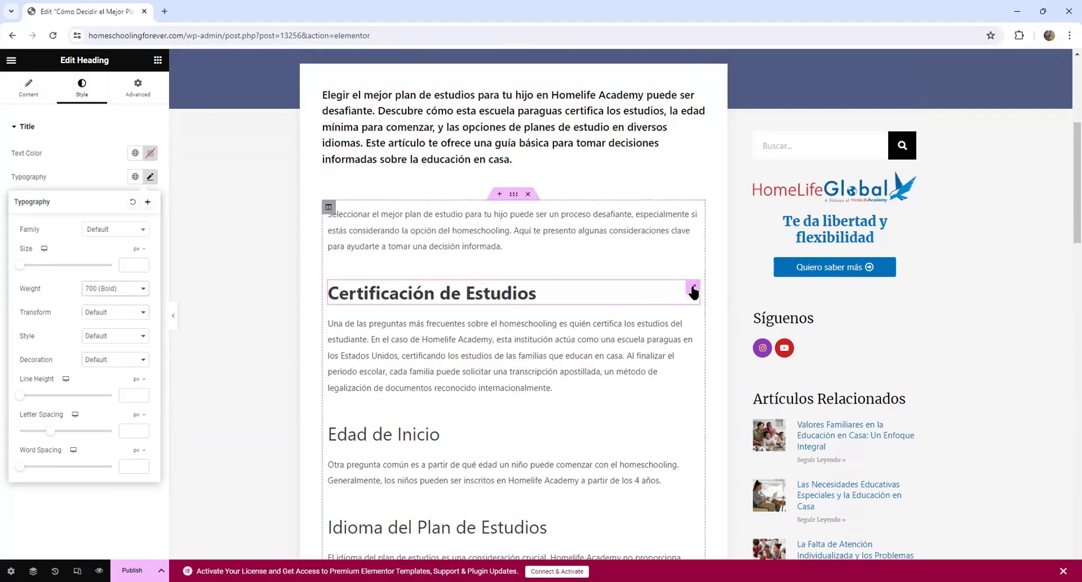
Copy the bold style of the "Certificación de Estudios" heading onto the "Edad de Inicio" and "Idioma del Plan de Estudios" headings.
right_click(692, 289)
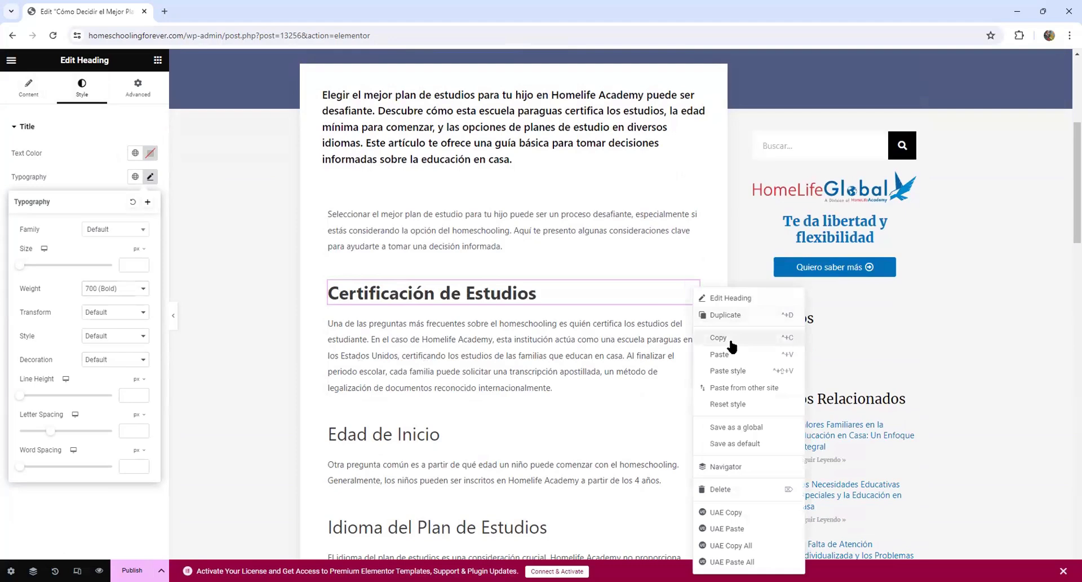
left_click(727, 338)
scroll(727, 344, "down", 2)
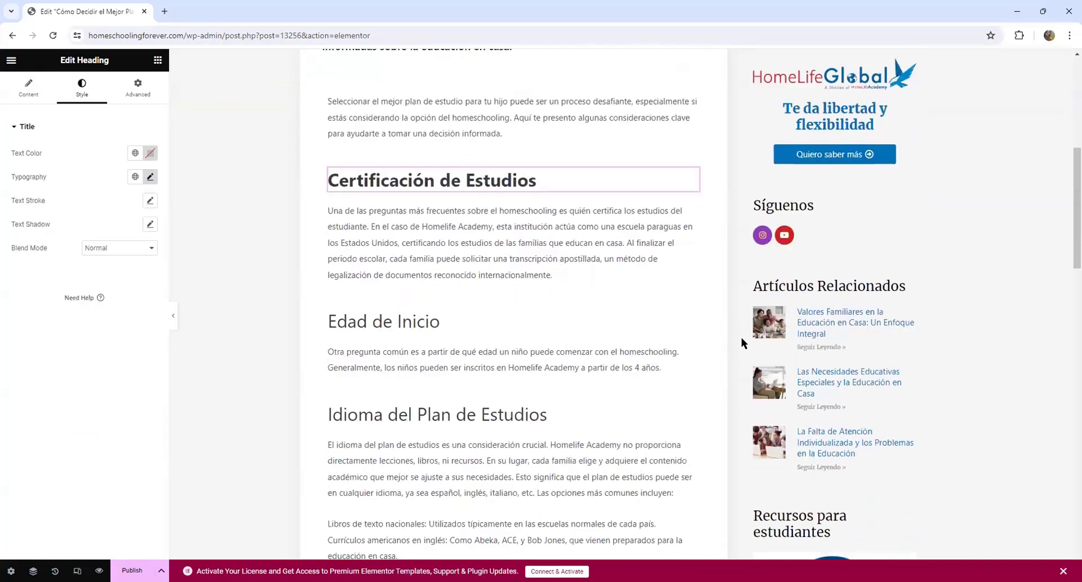
right_click(693, 319)
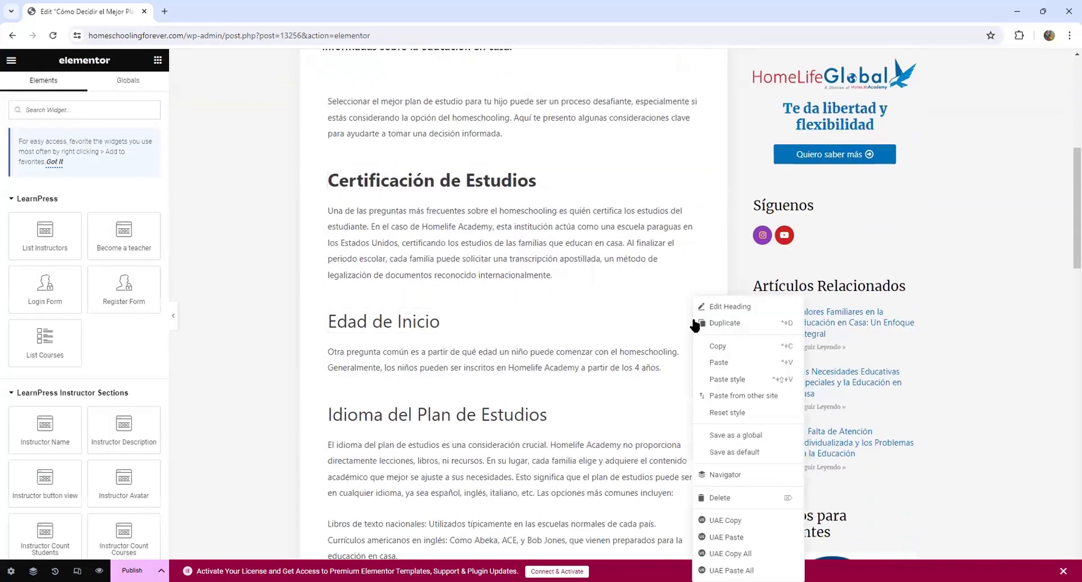
left_click(726, 379)
scroll(678, 380, "down", 1)
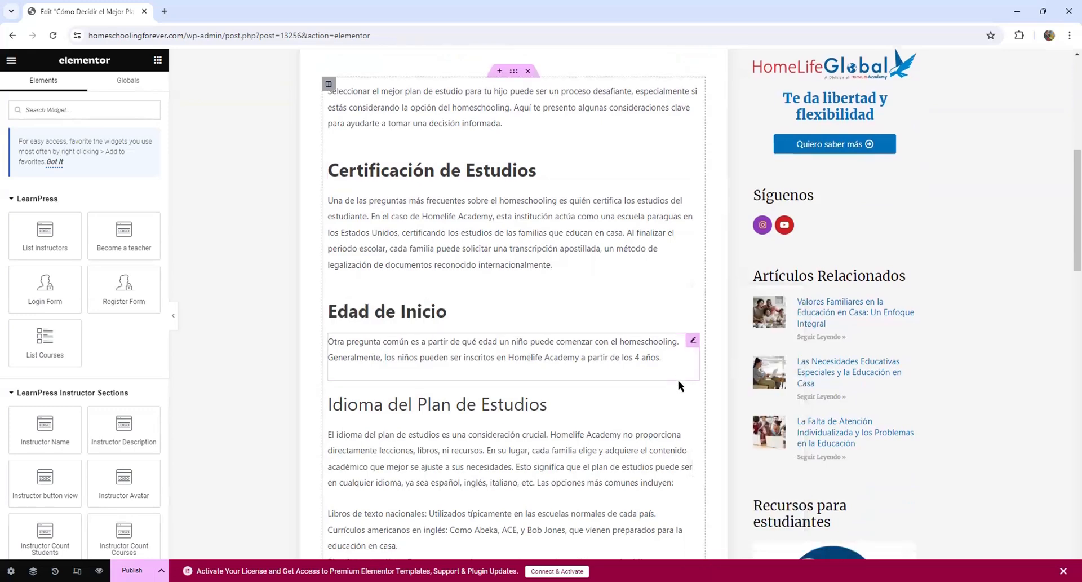
scroll(678, 385, "down", 2)
right_click(690, 297)
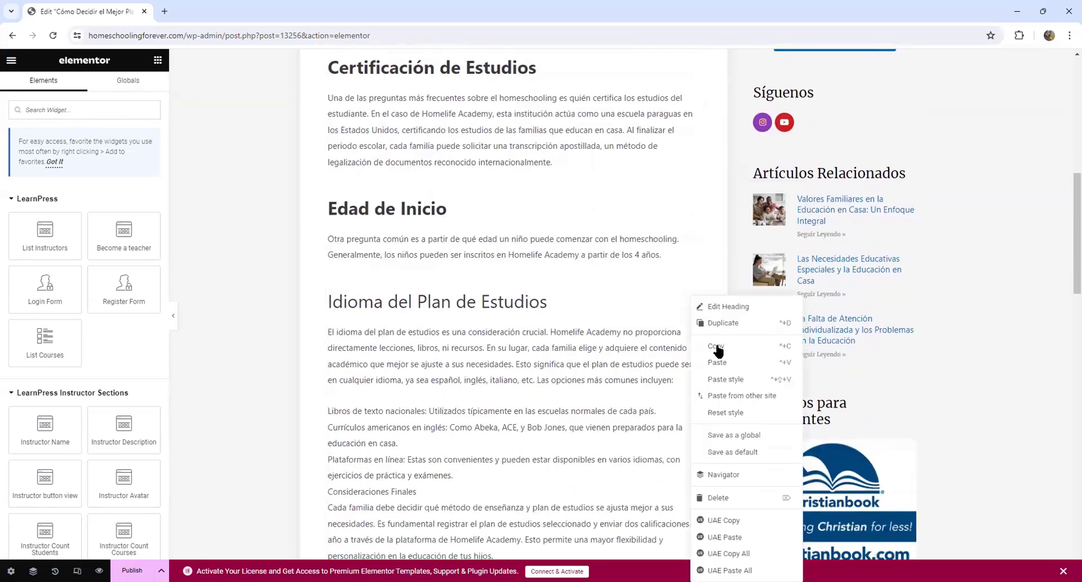
left_click(722, 378)
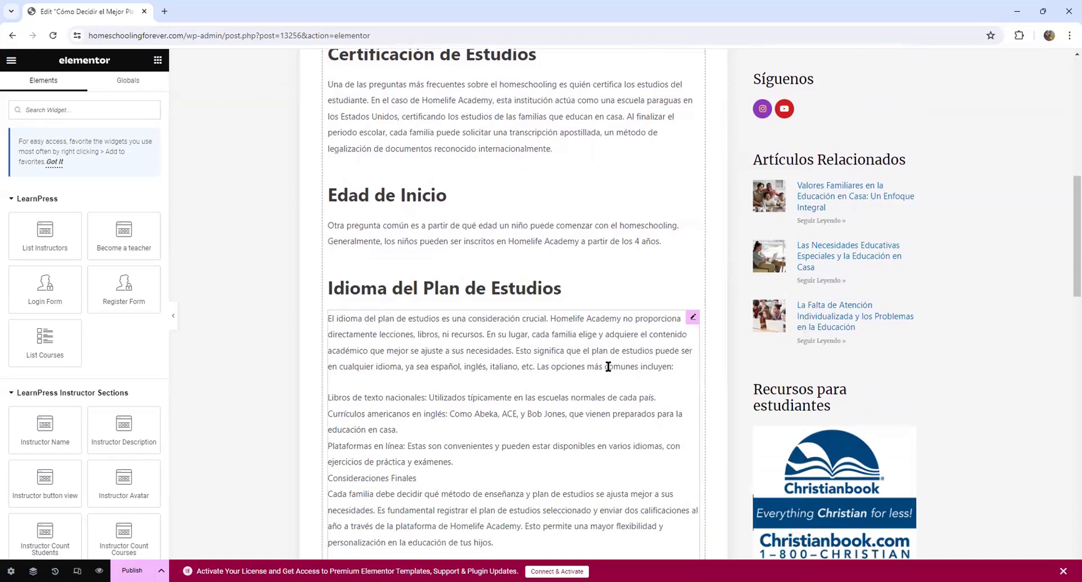
scroll(608, 371, "down", 10)
scroll(607, 365, "up", 12)
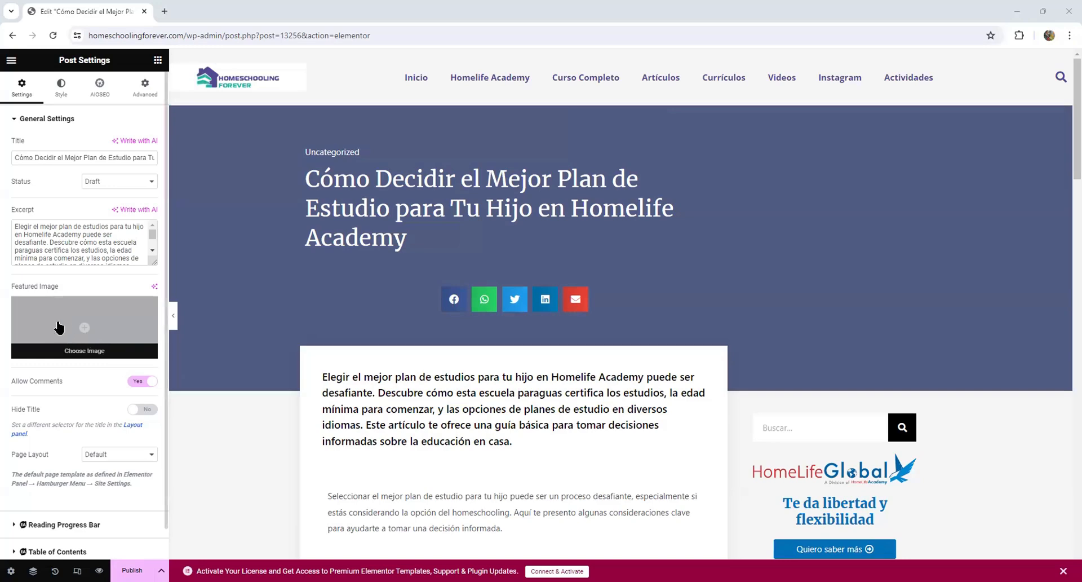
left_click(74, 325)
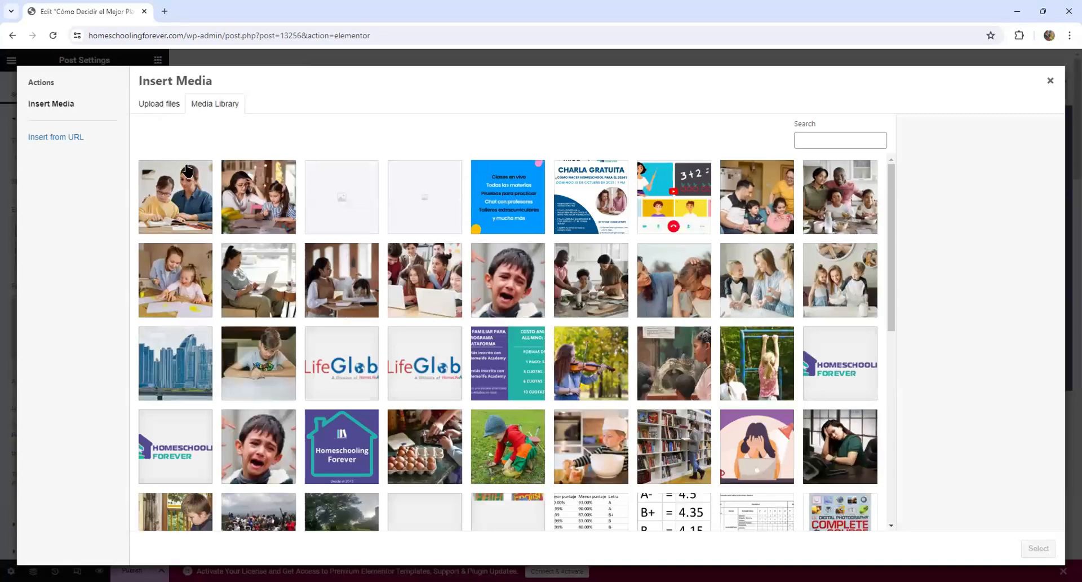
left_click(189, 188)
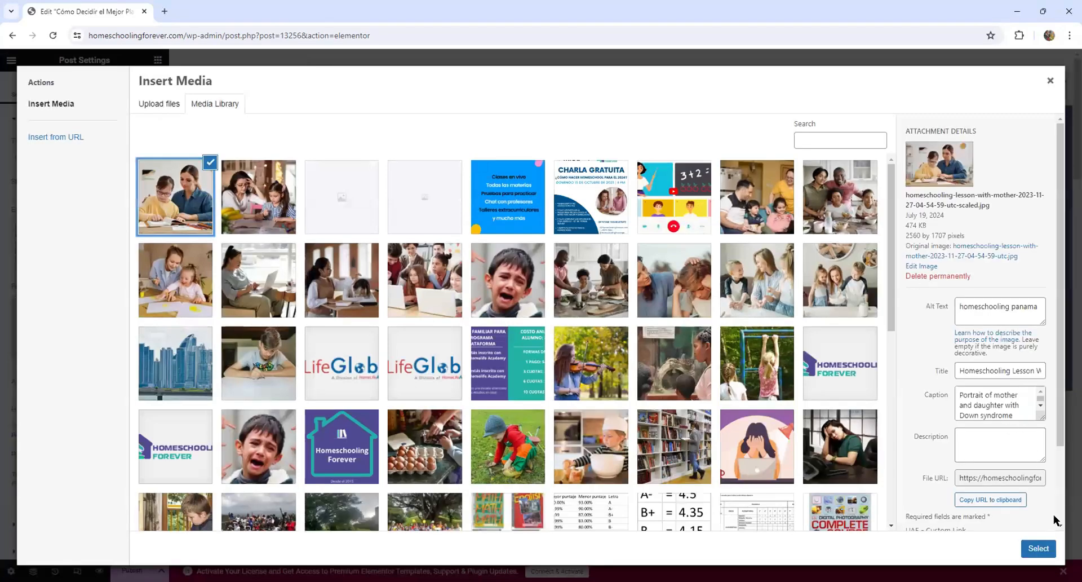
left_click(1040, 547)
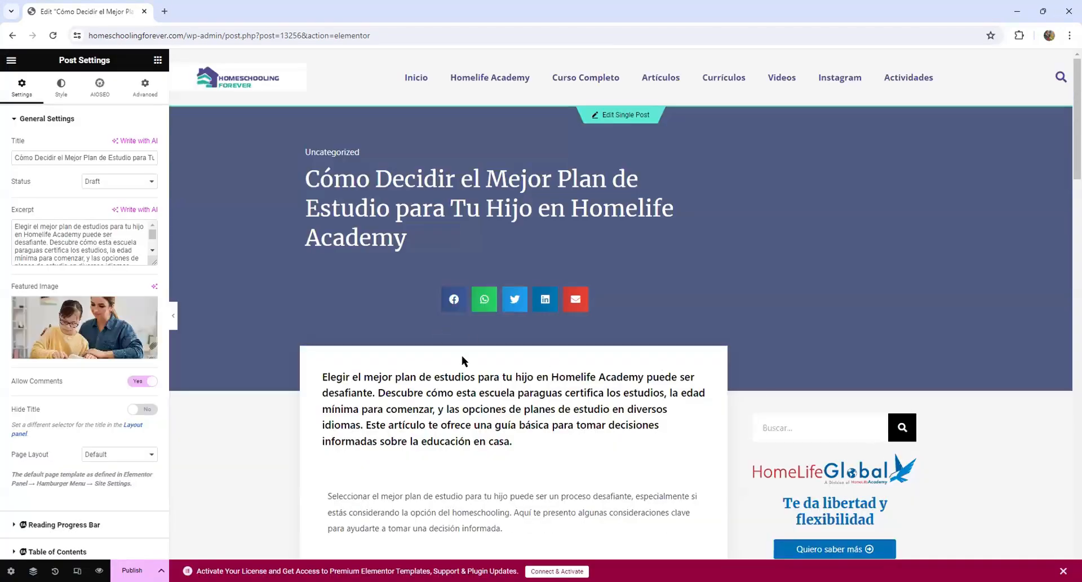
Save the post as a draft and reload the editor page.
scroll(461, 355, "down", 3)
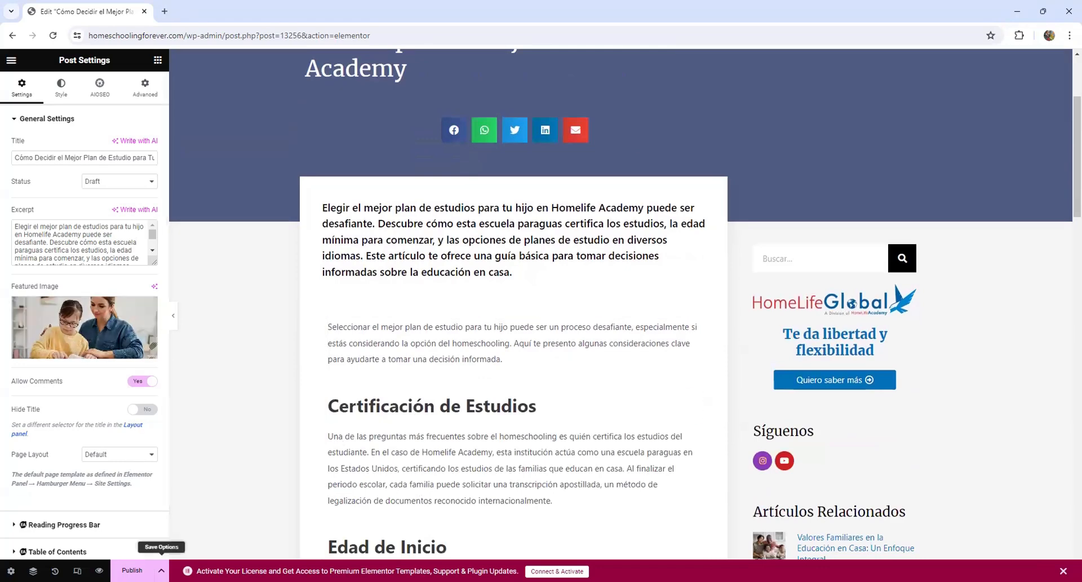
left_click(161, 570)
left_click(101, 501)
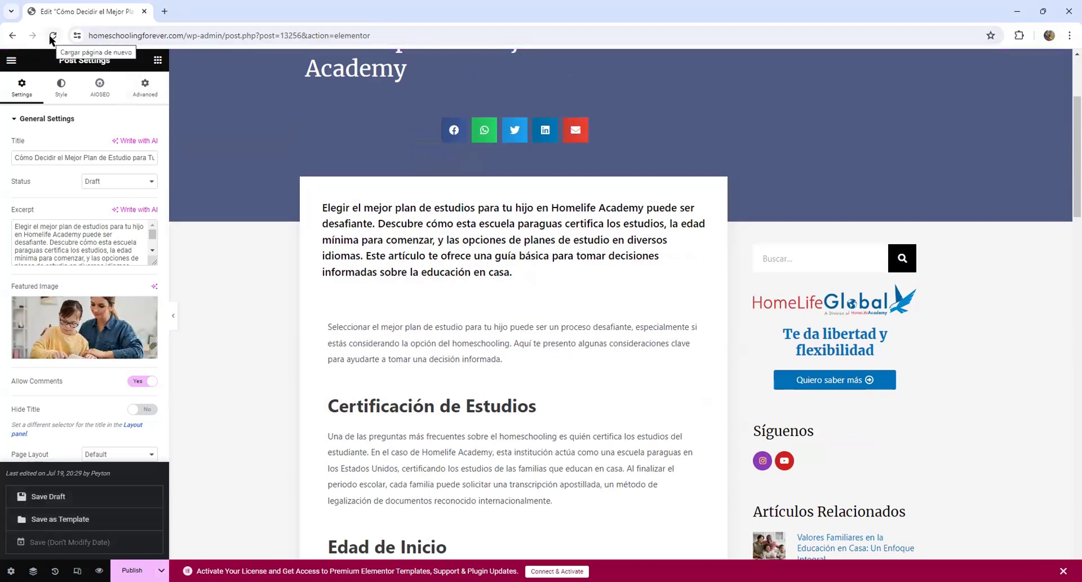
left_click(52, 36)
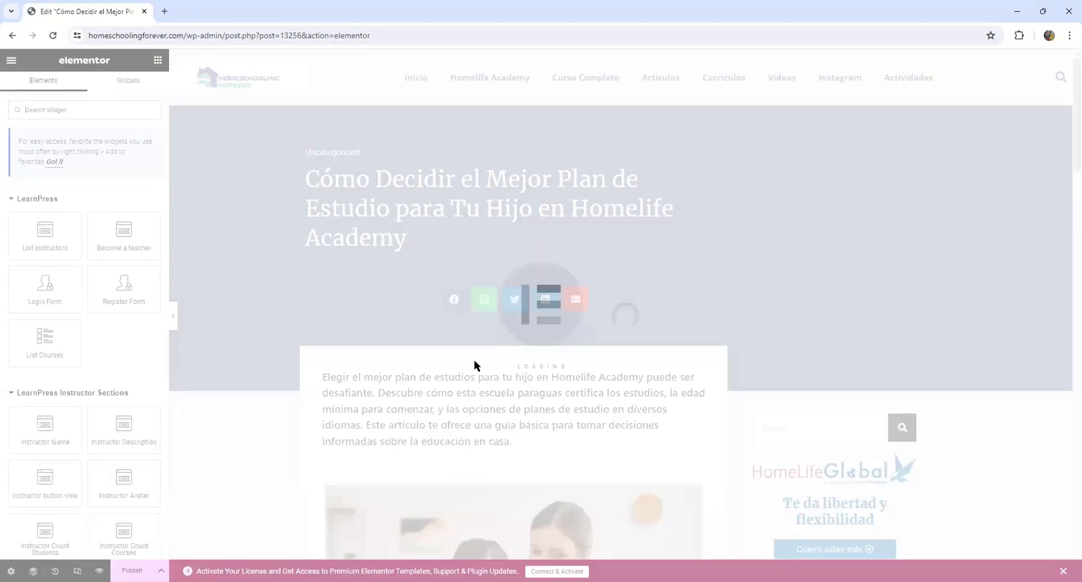
Review the whole post from title and featured image through the headings and body text to the video and WhatsApp button.
scroll(475, 361, "down", 8)
scroll(475, 361, "up", 4)
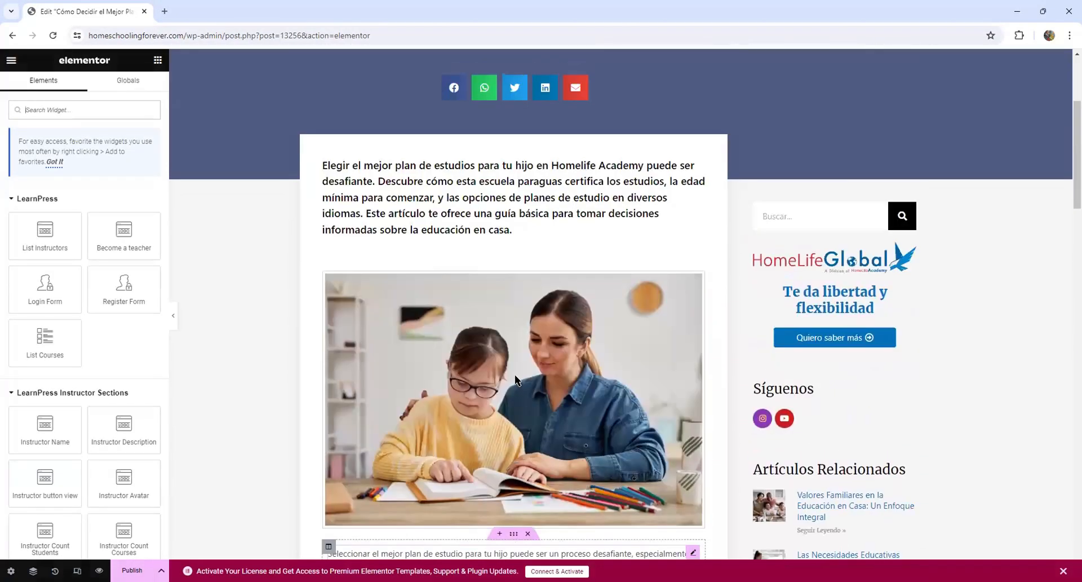
scroll(515, 374, "up", 4)
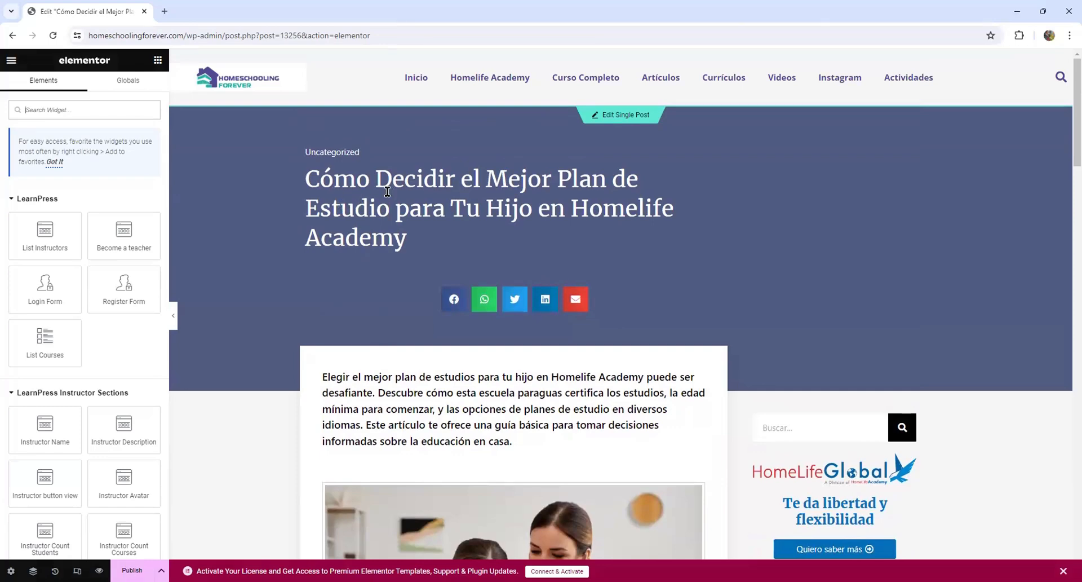
scroll(389, 372, "down", 3)
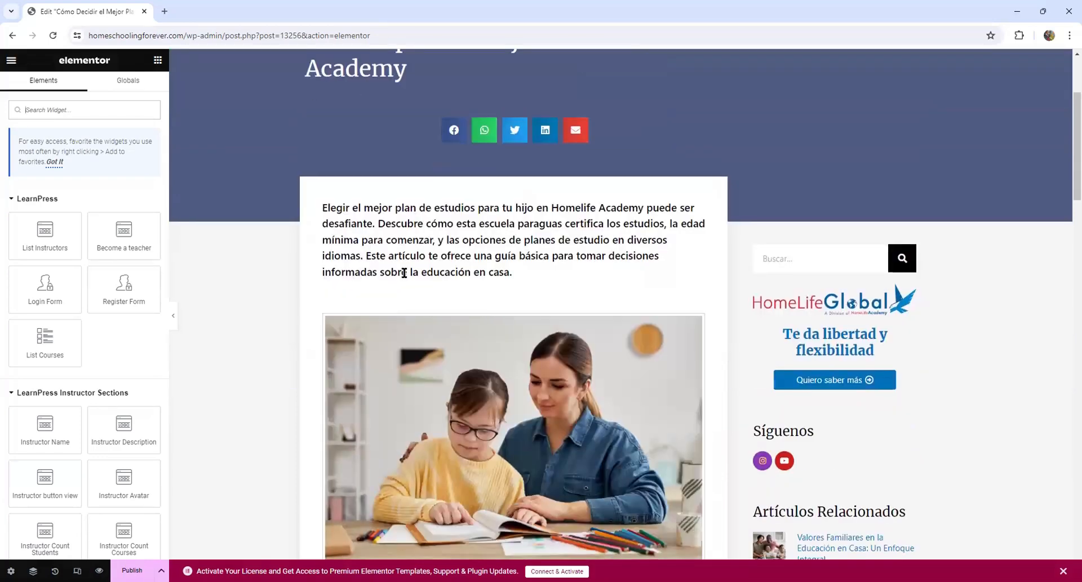
scroll(434, 266, "down", 4)
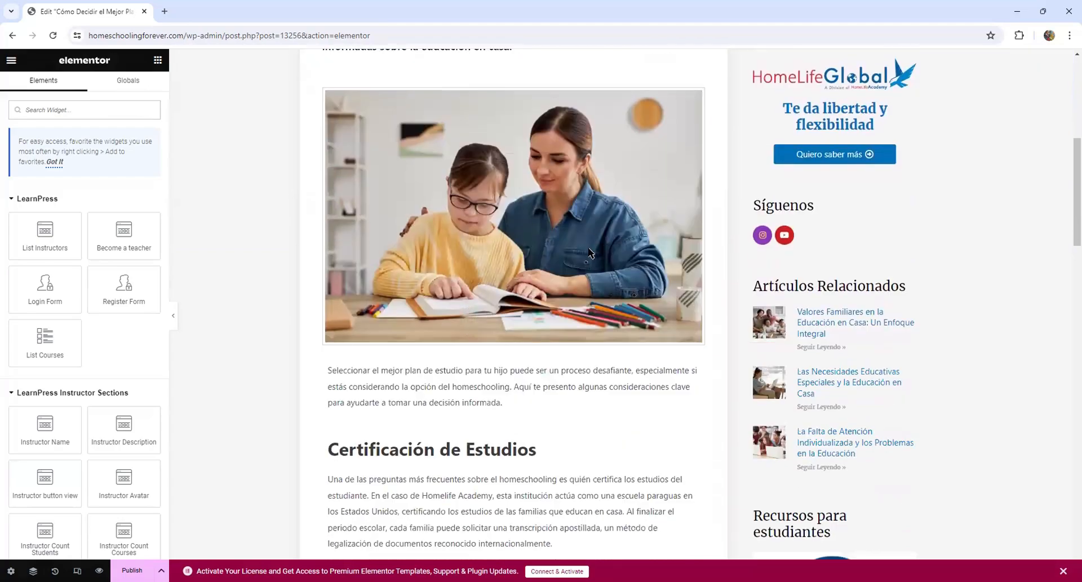
scroll(513, 270, "down", 4)
scroll(476, 278, "down", 4)
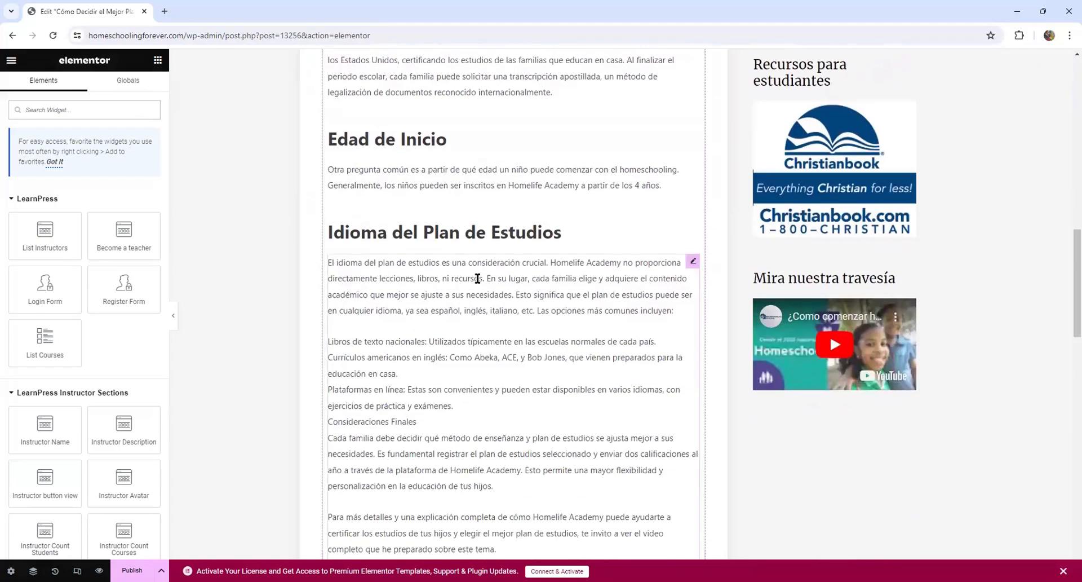
scroll(478, 279, "down", 2)
scroll(469, 276, "up", 3)
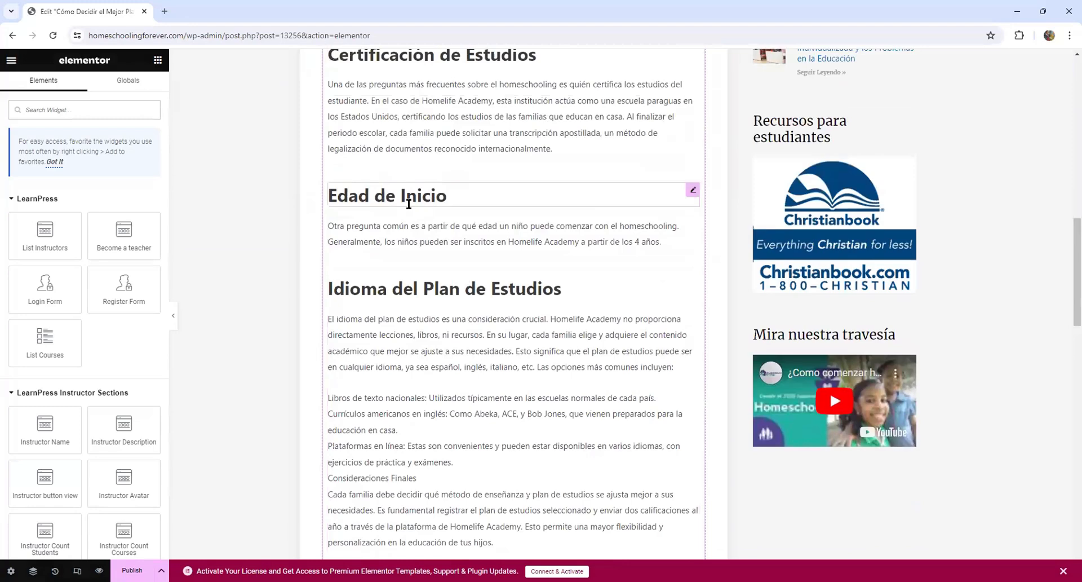
scroll(428, 290, "down", 4)
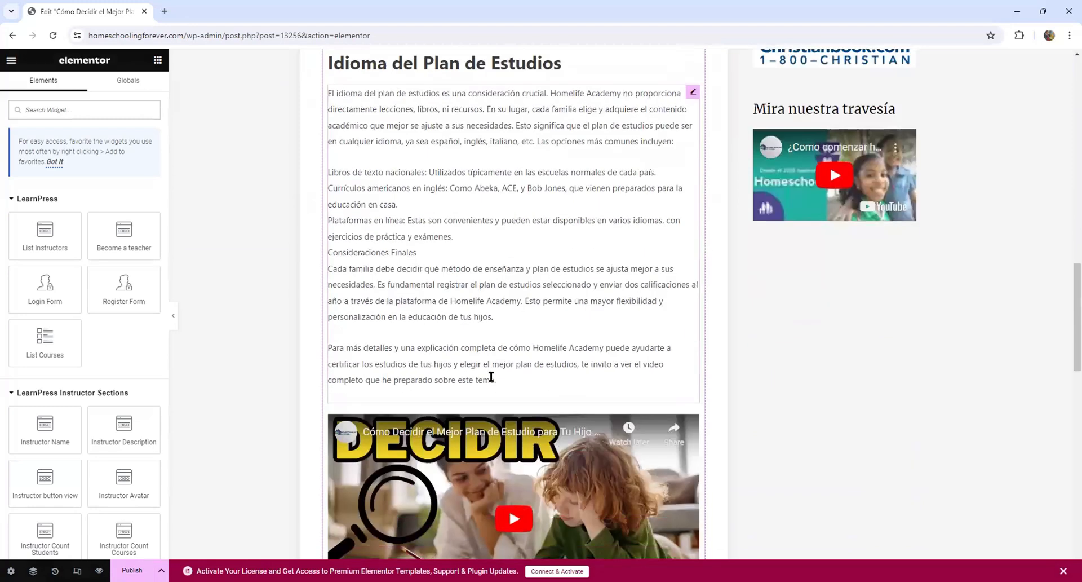
scroll(491, 376, "down", 4)
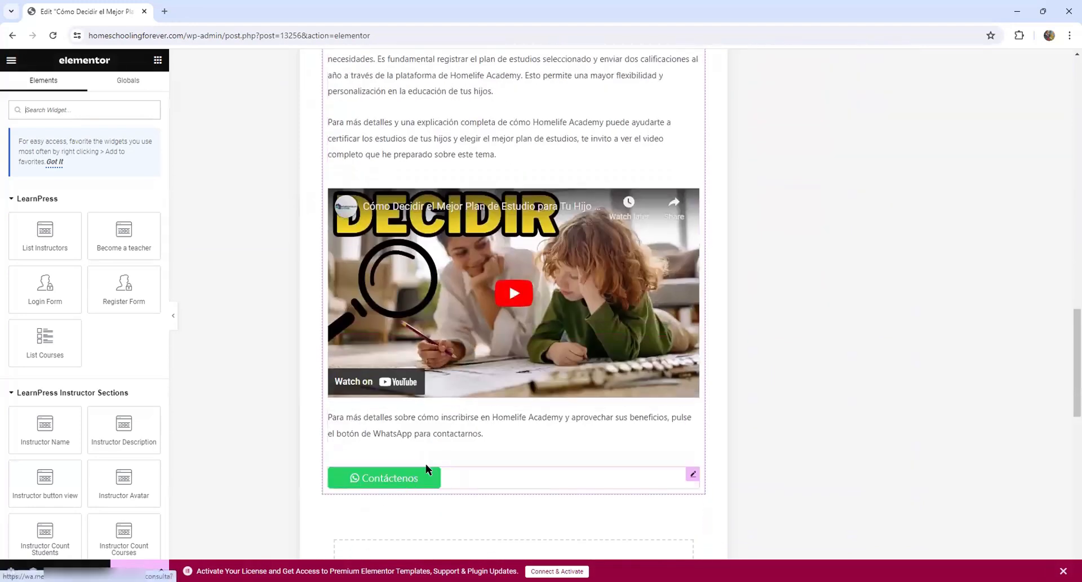